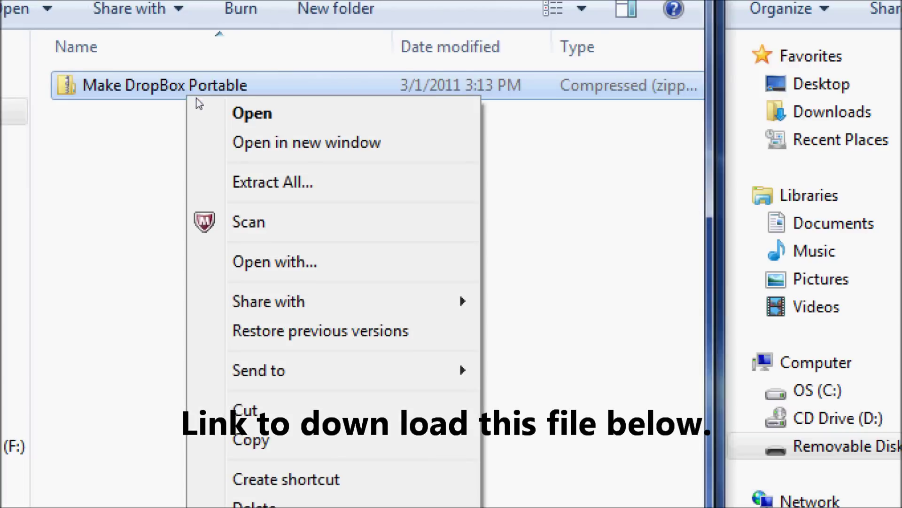
Step: Extract the Make DropBox Portable zip archive to C:\Users\Guest\Downloads\Make DropBox Portable, showing the extracted files beside the removable drive's window
click(253, 181)
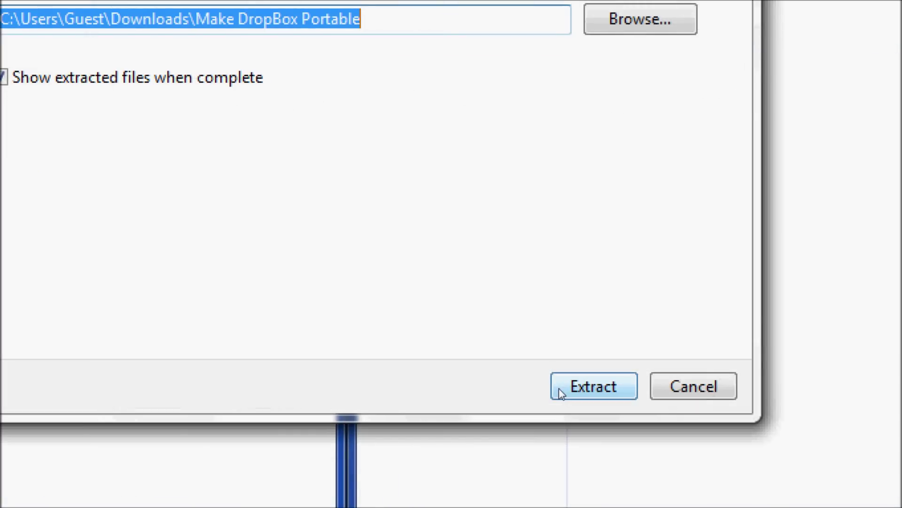
click(578, 396)
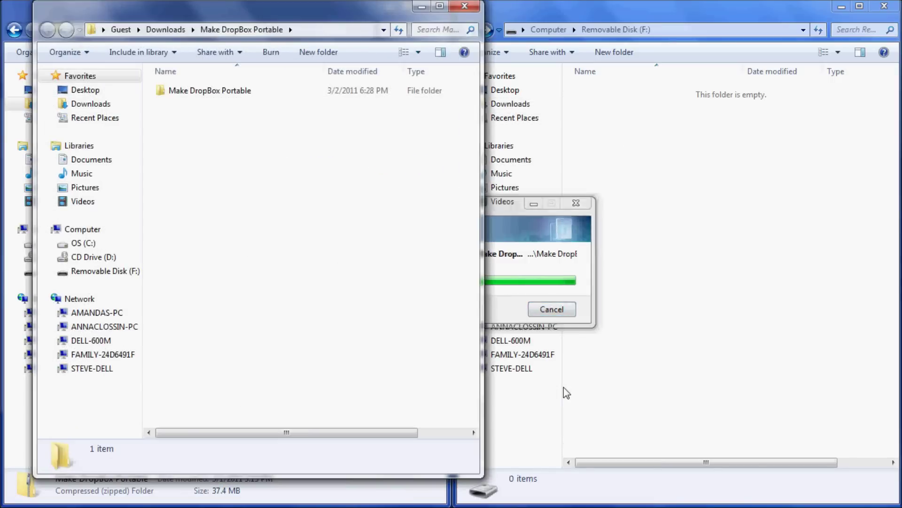
drag(328, 6, 296, 9)
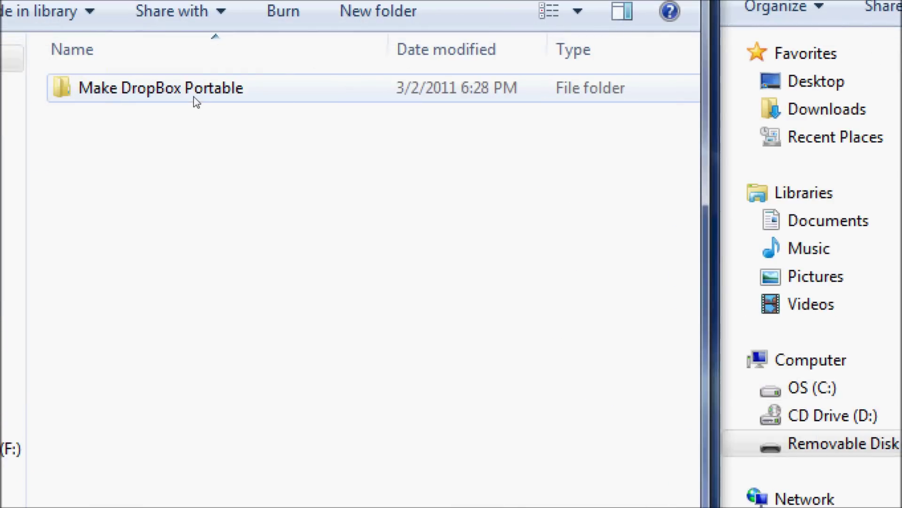
Step: Open the extracted Make DropBox Portable folder and select the .config folder together with the DropBox Portable application
double_click(196, 100)
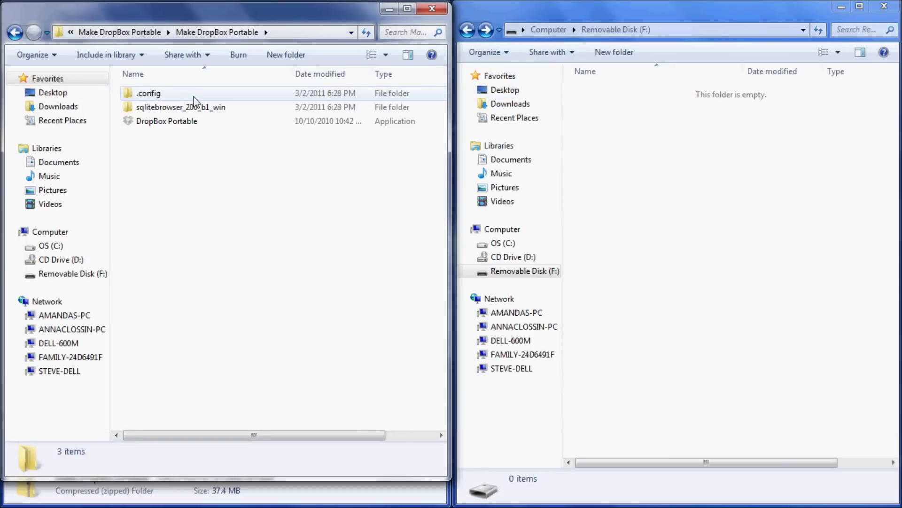
click(179, 99)
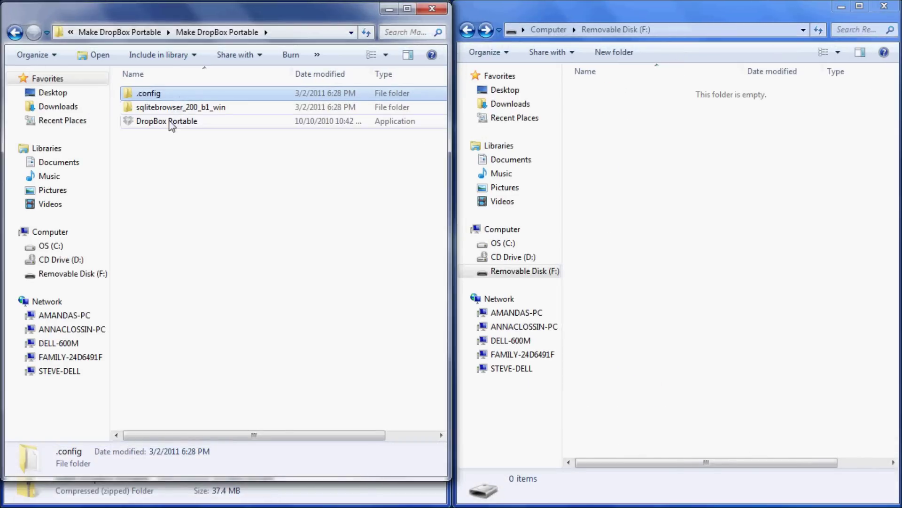
ctrl+click(171, 123)
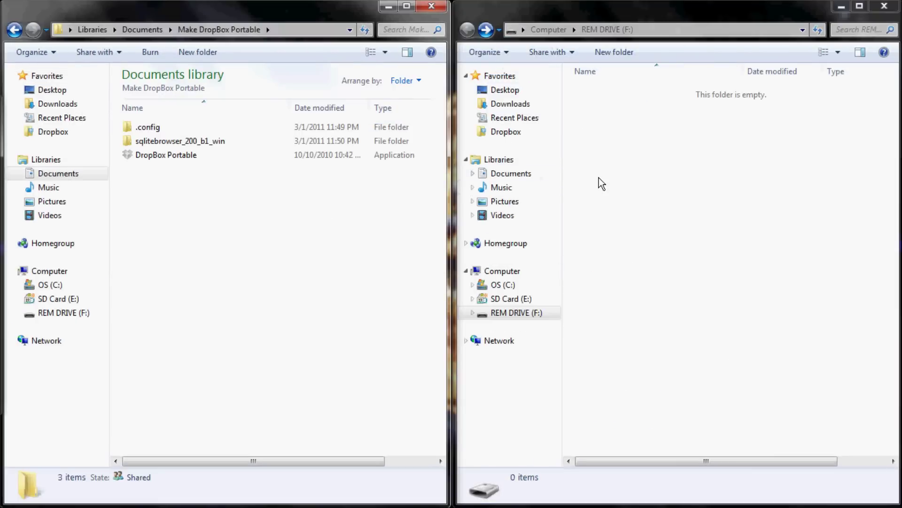
Step: Create a folder named DropBox Portable on the removable drive (F:)
right_click(599, 178)
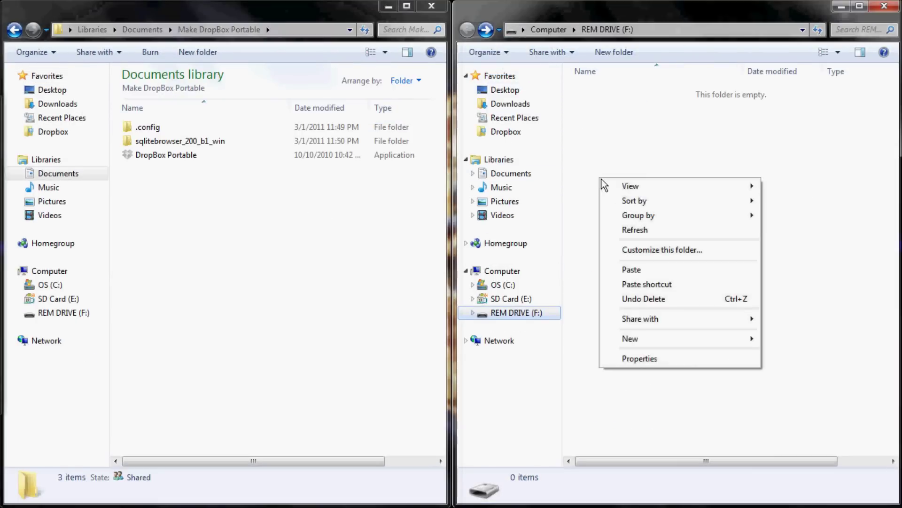
mouse_move(638, 222)
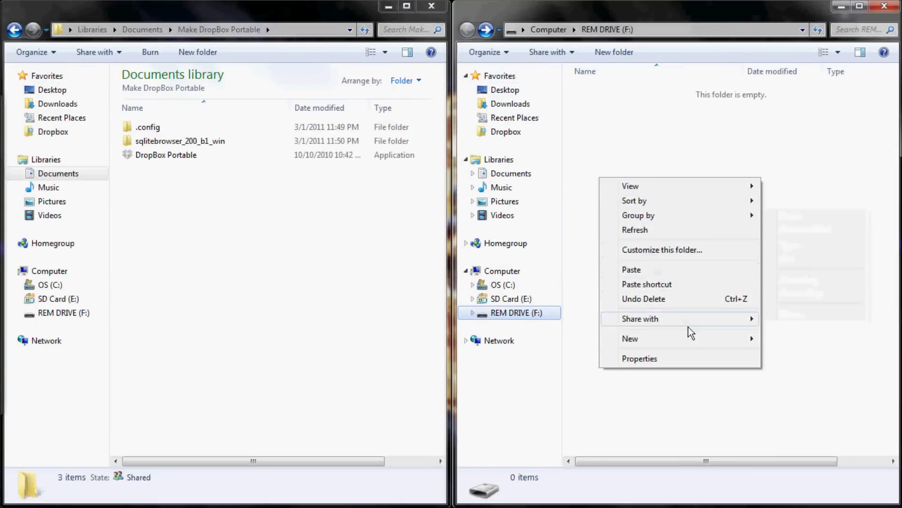
mouse_move(697, 339)
click(588, 338)
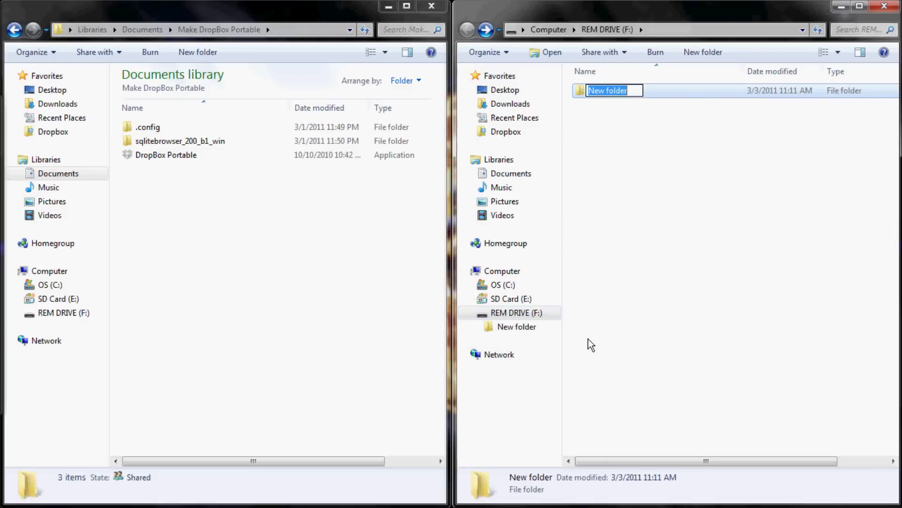
text(DropBox Portable)
key(Return)
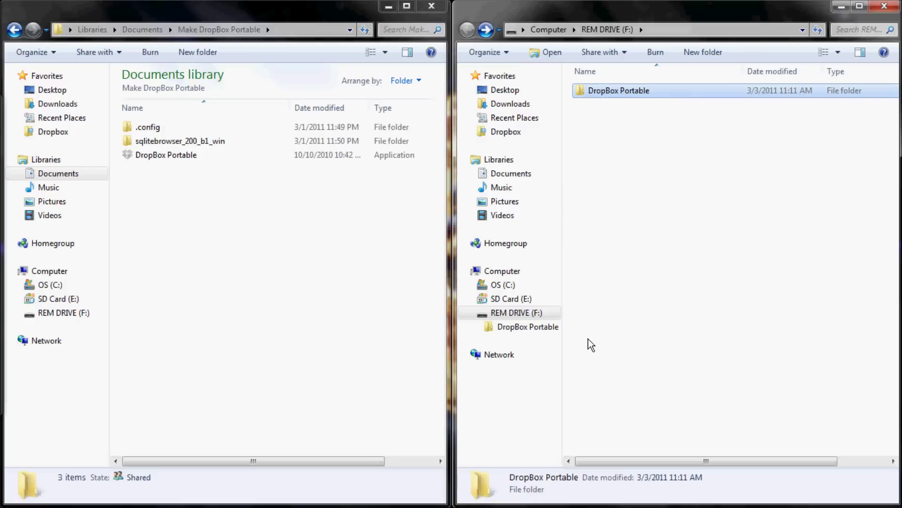
Step: Copy the .config folder and the DropBox Portable application into the DropBox Portable folder on the removable drive
double_click(596, 92)
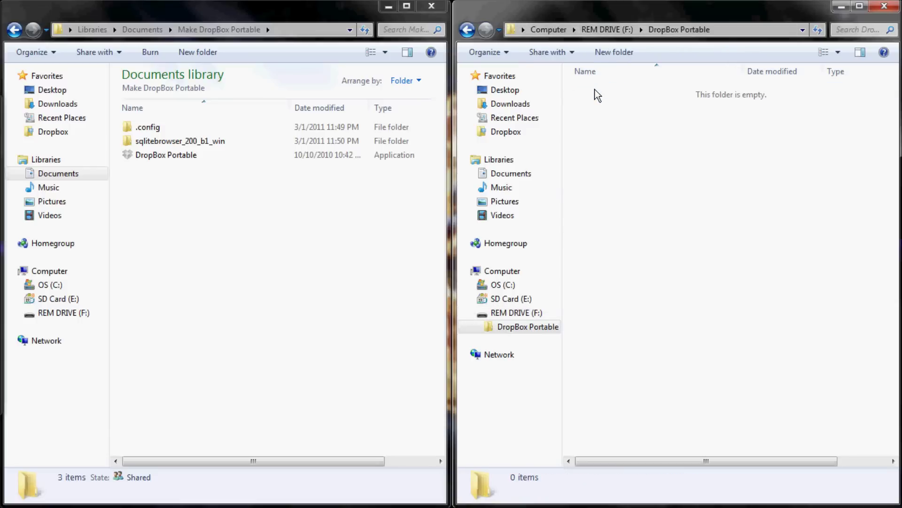
click(188, 125)
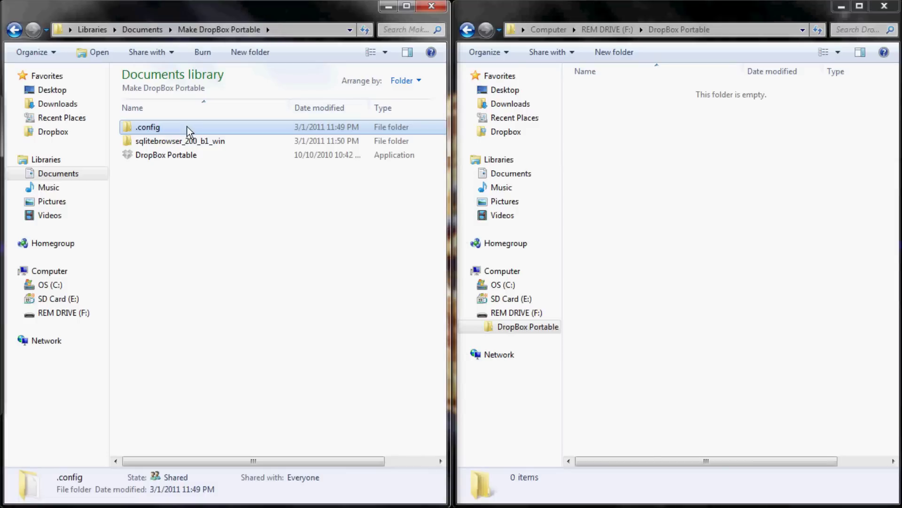
ctrl+click(184, 155)
drag(172, 132, 615, 183)
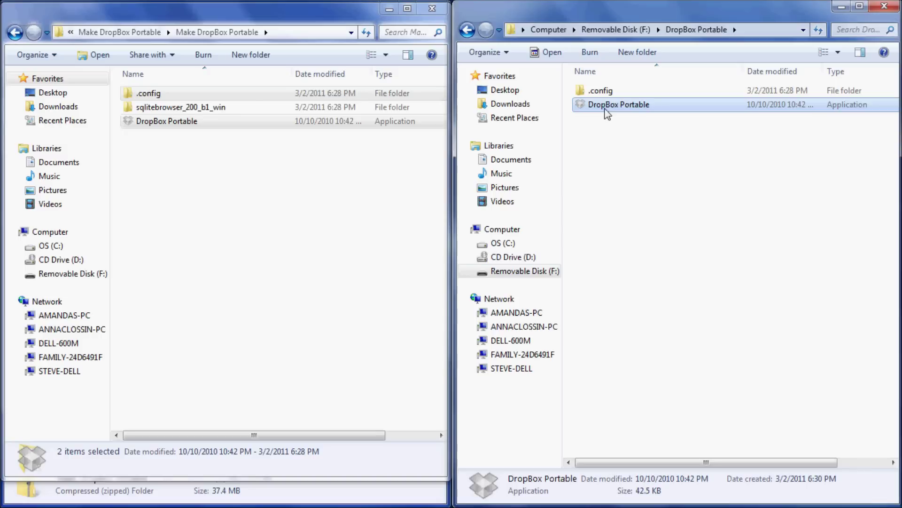
Step: Run DropBox Portable from the removable drive and continue its setup with the option for an existing Dropbox account
mouse_move(596, 507)
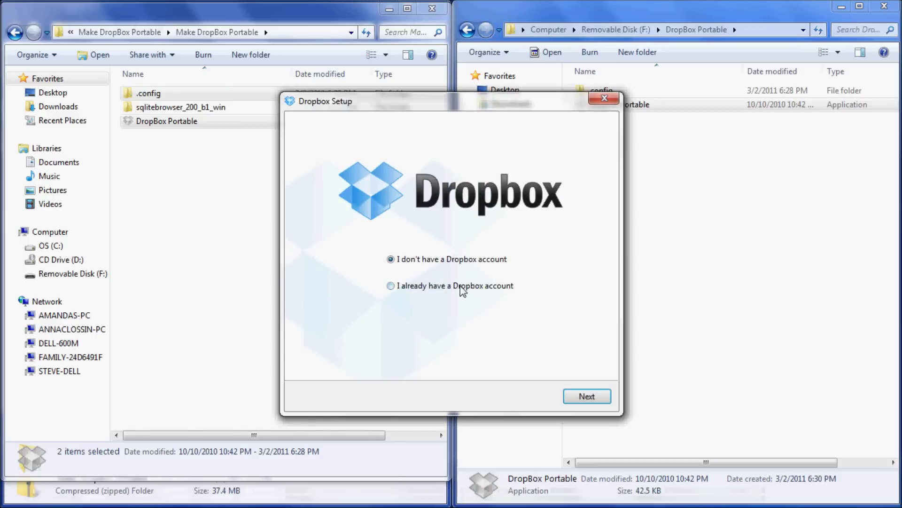
click(398, 288)
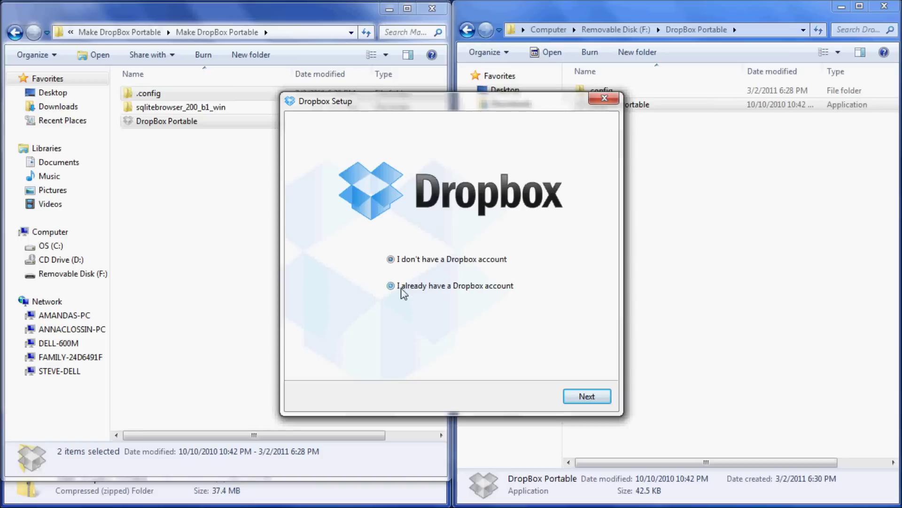
click(583, 397)
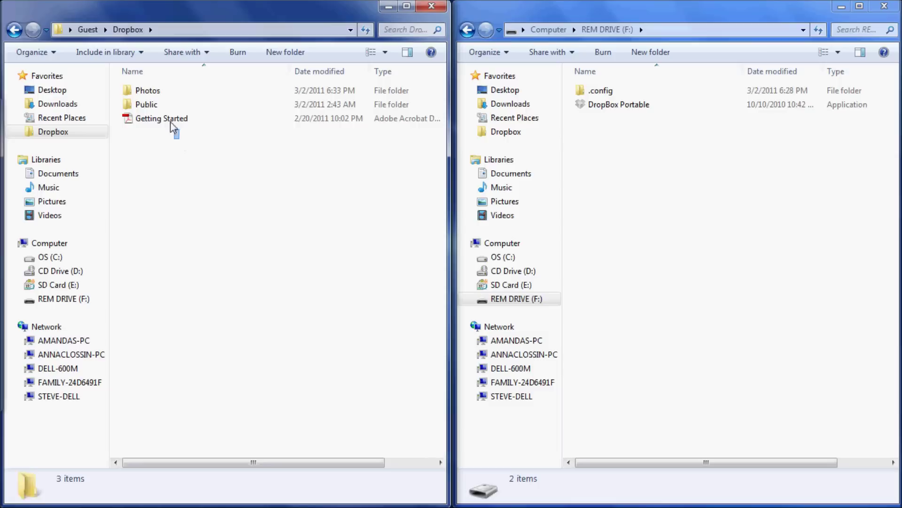
Step: Copy the Dropbox folder from the Guest user folder to the removable drive, beside .config and DropBox Portable
drag(172, 123, 150, 90)
click(150, 91)
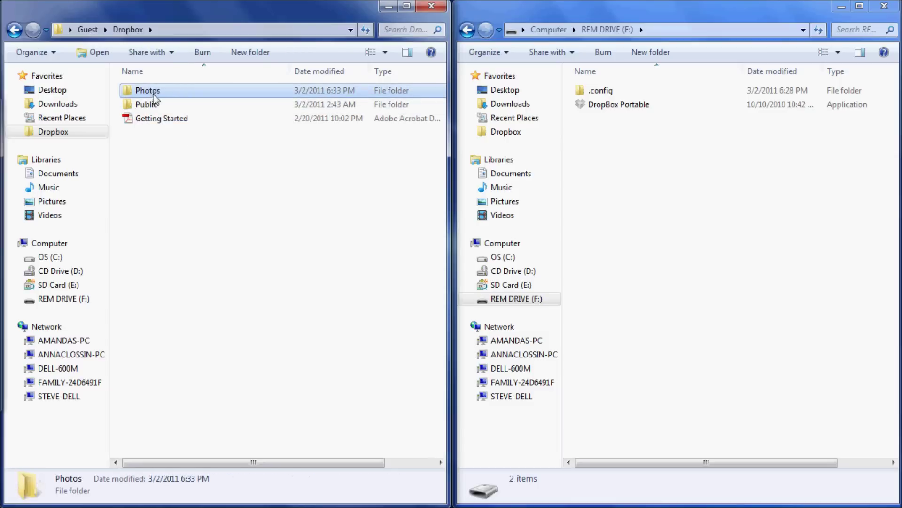
click(198, 192)
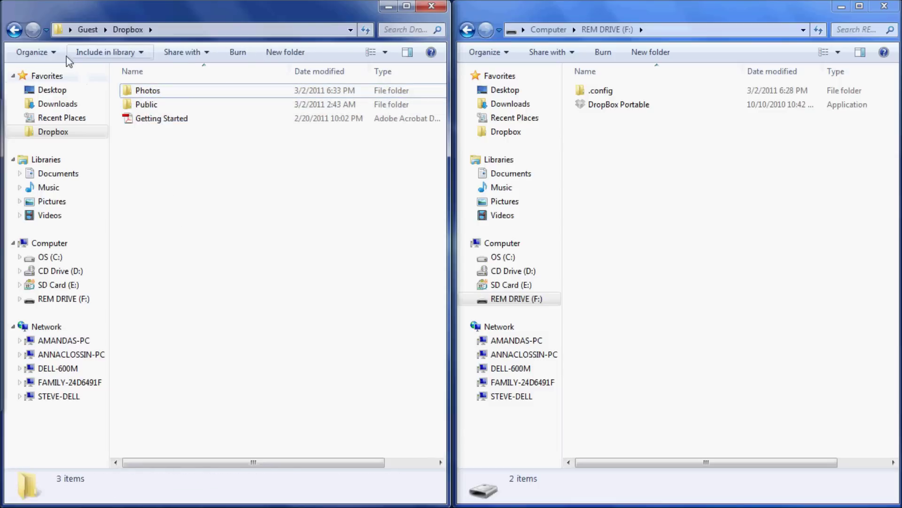
click(86, 31)
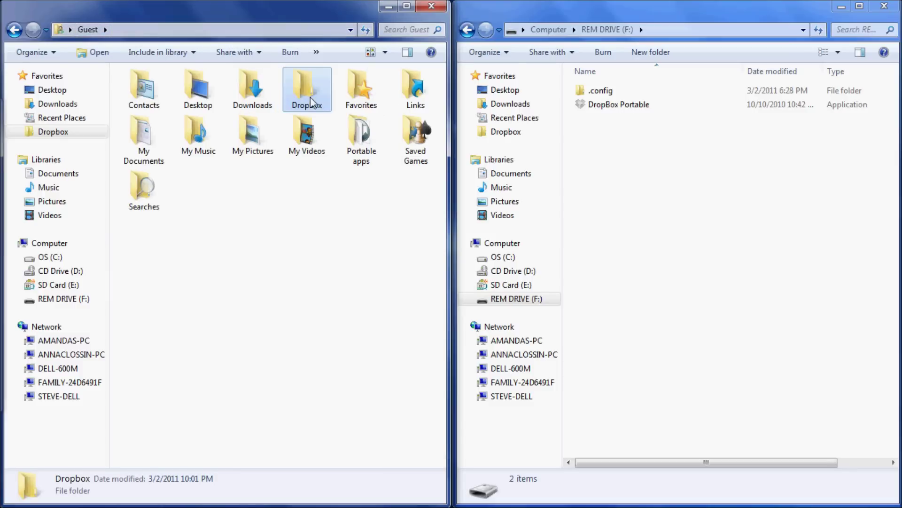
drag(310, 97, 583, 192)
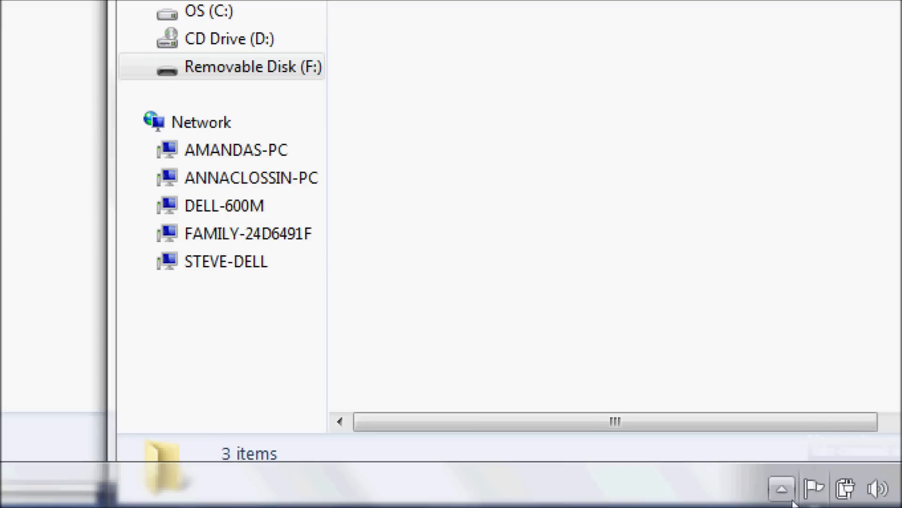
Step: Exit the Dropbox program running in the background
click(782, 489)
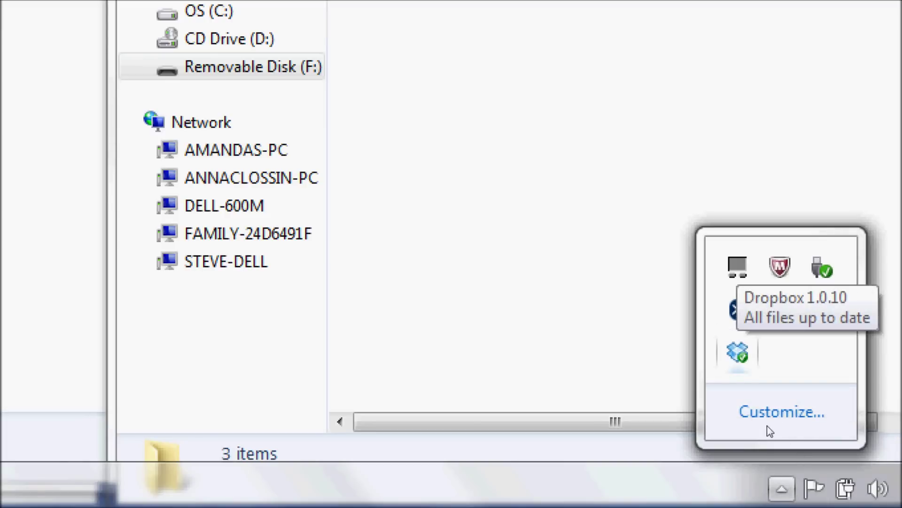
click(737, 352)
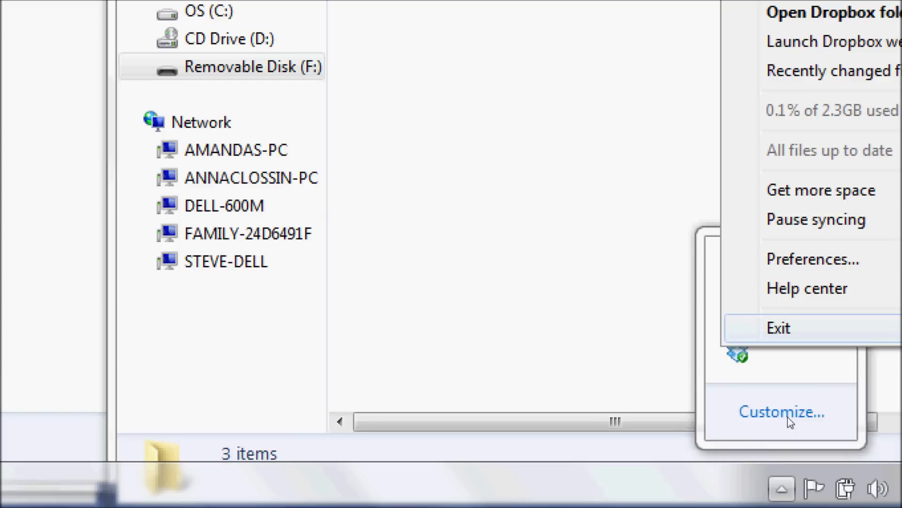
key(Return)
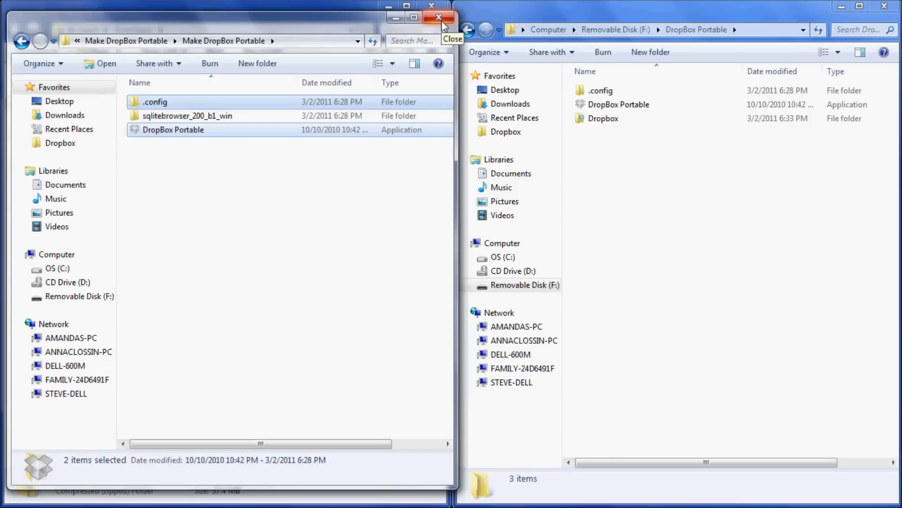
Step: Launch SQLite Database Browser 2.0 b1 from the sqlitebrowser_200_b1_win folder and move its window clear of the removable drive's file list
click(172, 121)
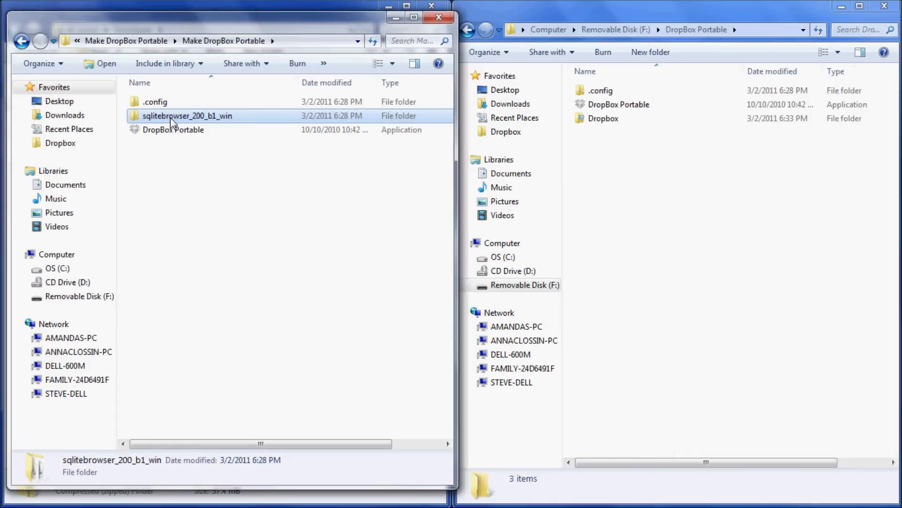
double_click(173, 121)
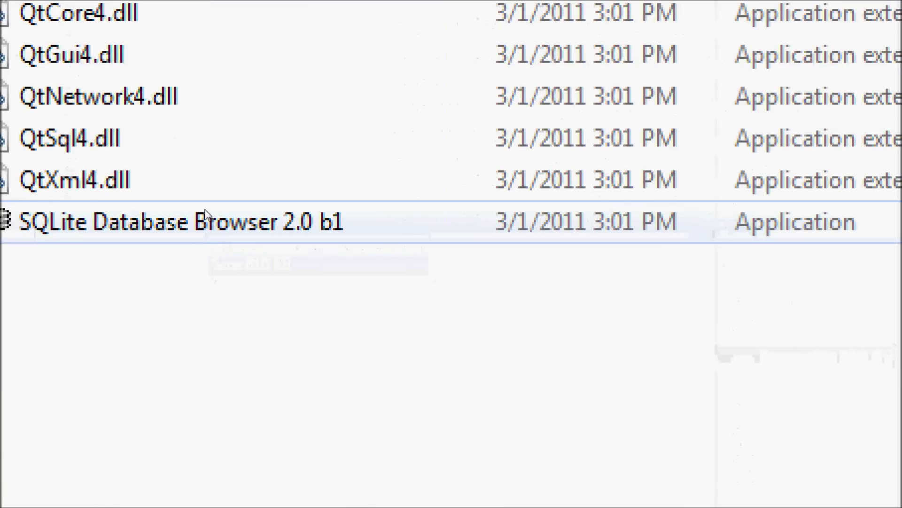
click(166, 212)
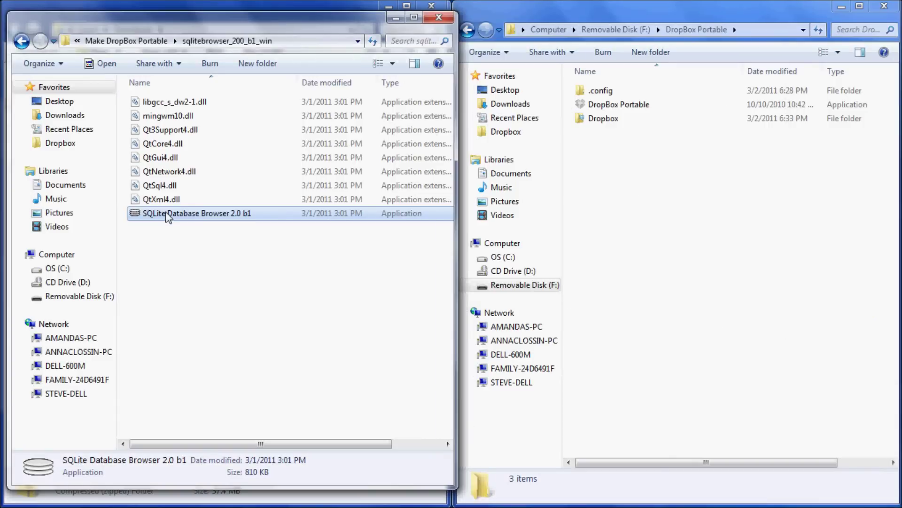
double_click(167, 214)
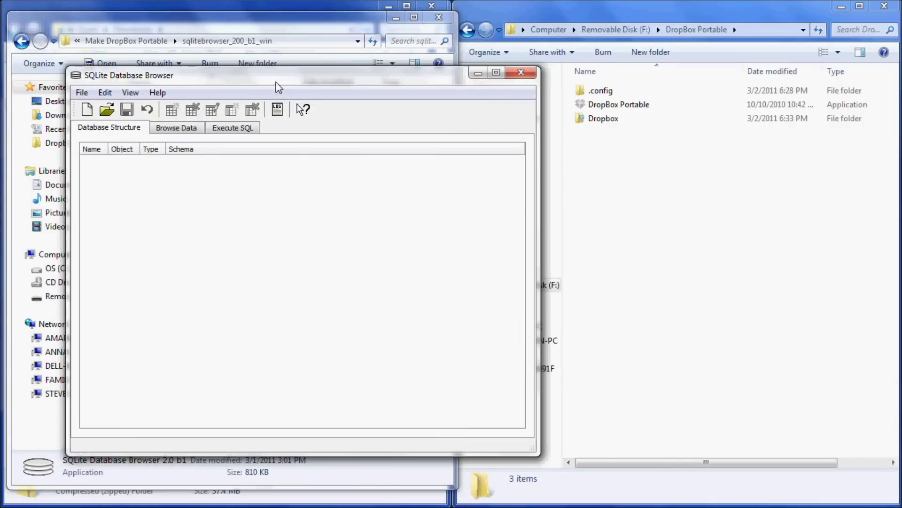
drag(276, 83, 239, 51)
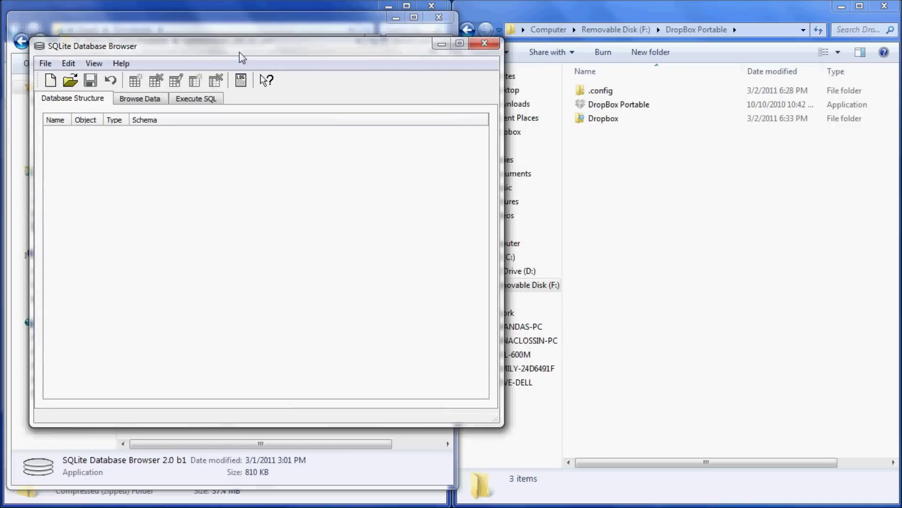
drag(239, 52, 216, 39)
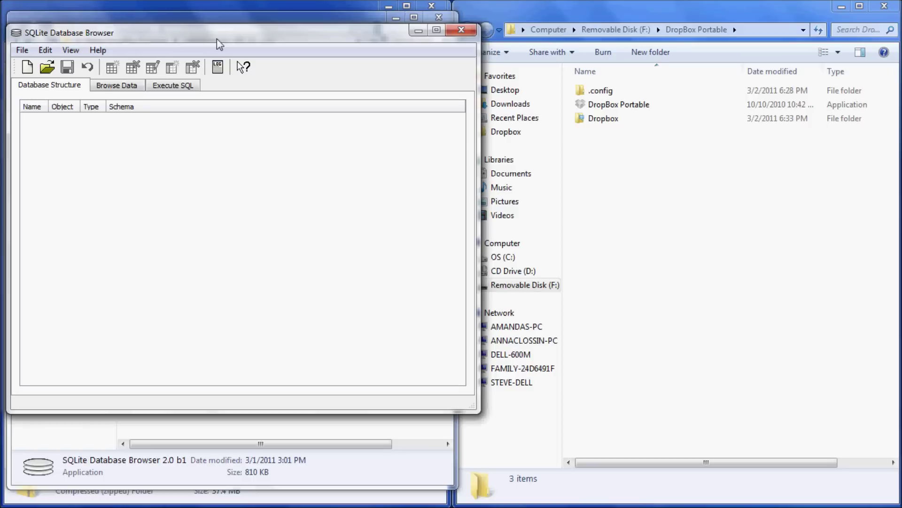
Step: Open the Dropbox folder on the removable drive and copy its path, F:\DropBox Portable\Dropbox
click(596, 121)
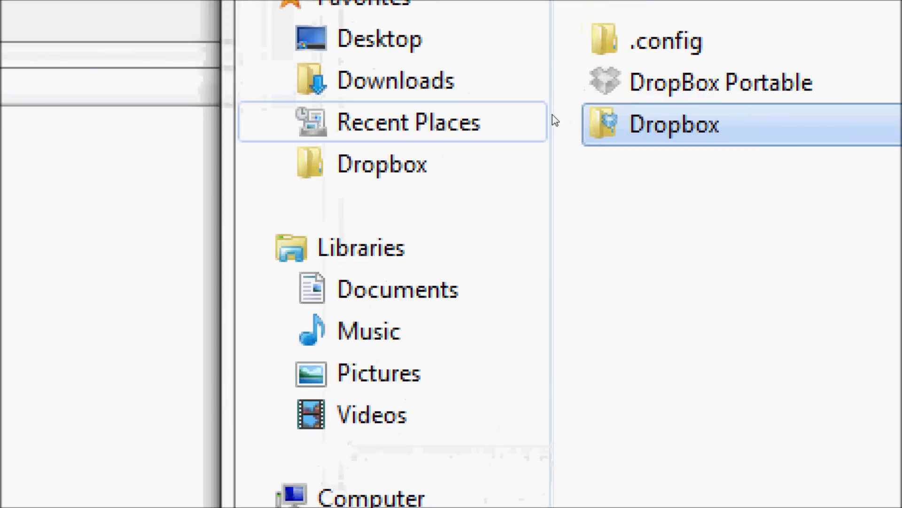
double_click(622, 123)
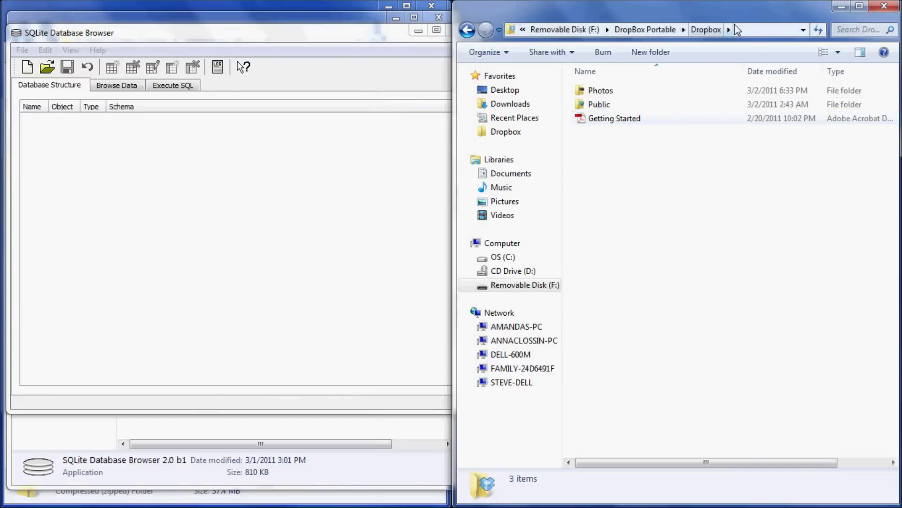
click(746, 38)
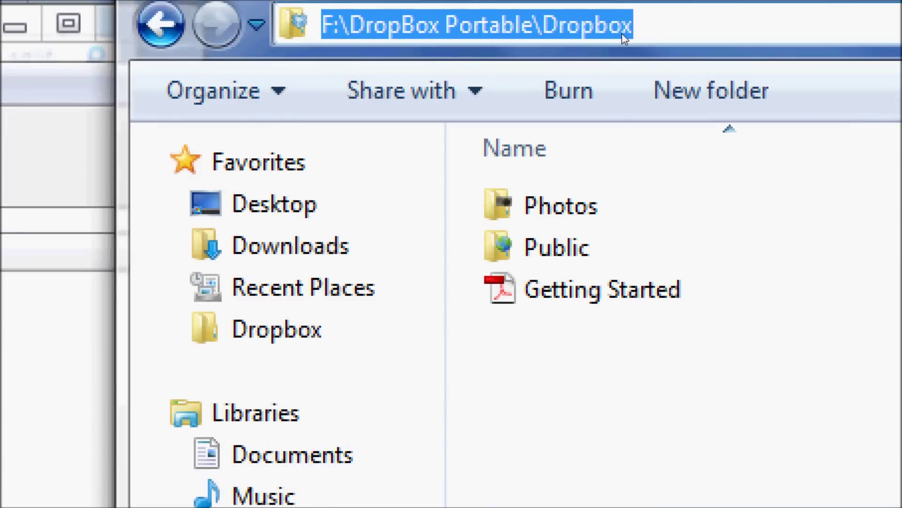
right_click(623, 38)
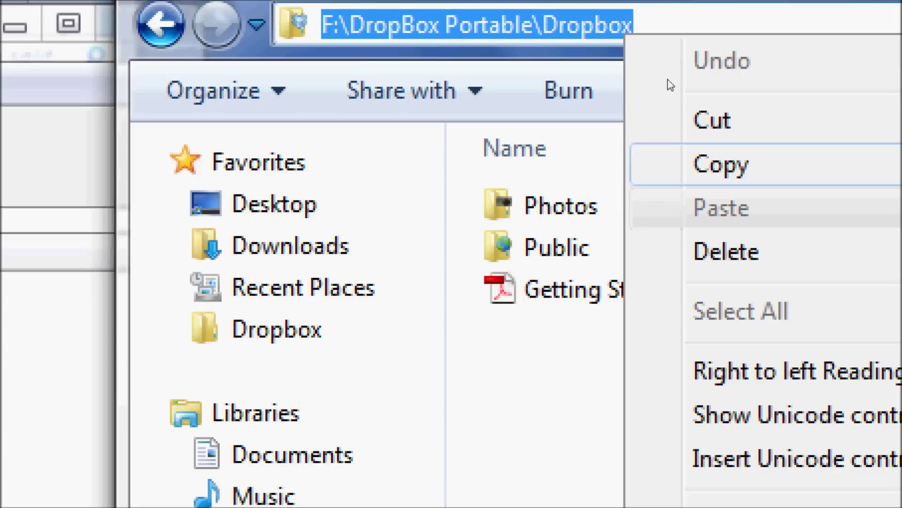
key(Return)
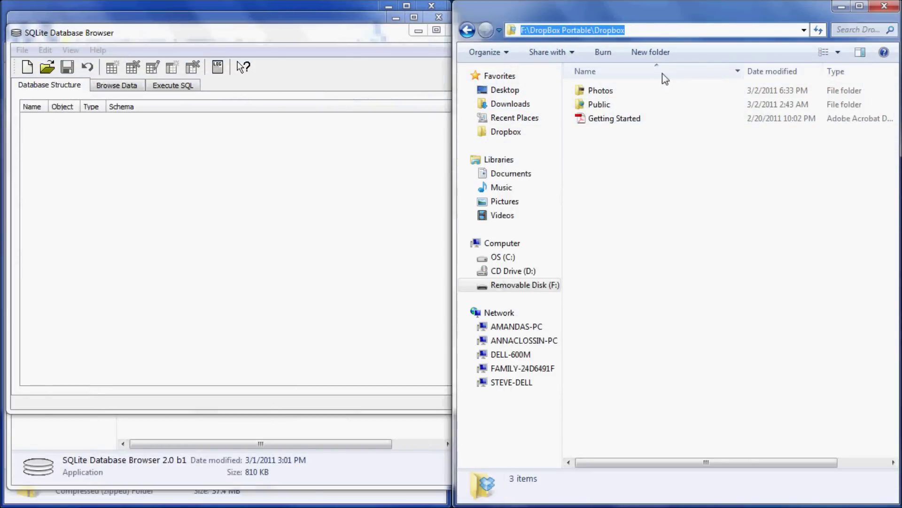
Step: Move the SQLite Database Browser window down, start opening an existing database file and browse to Removable Disk (F:)
drag(245, 38, 240, 90)
click(240, 91)
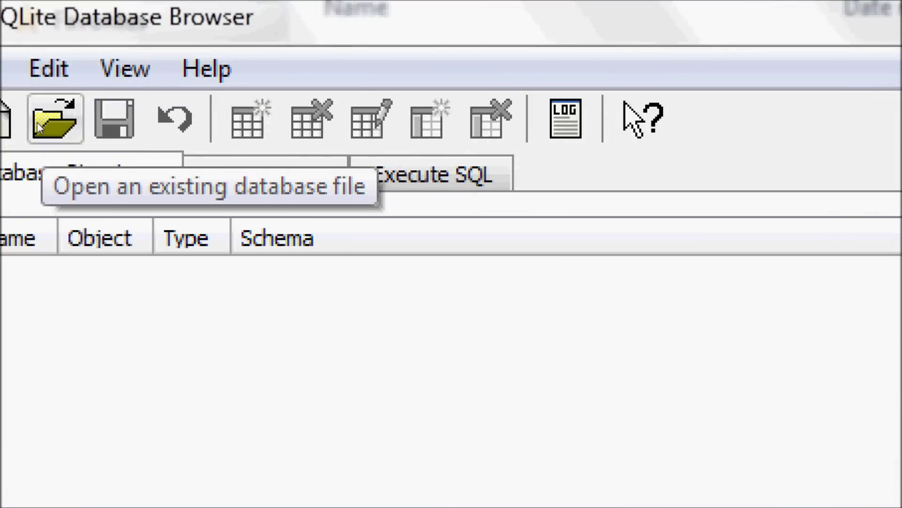
click(38, 122)
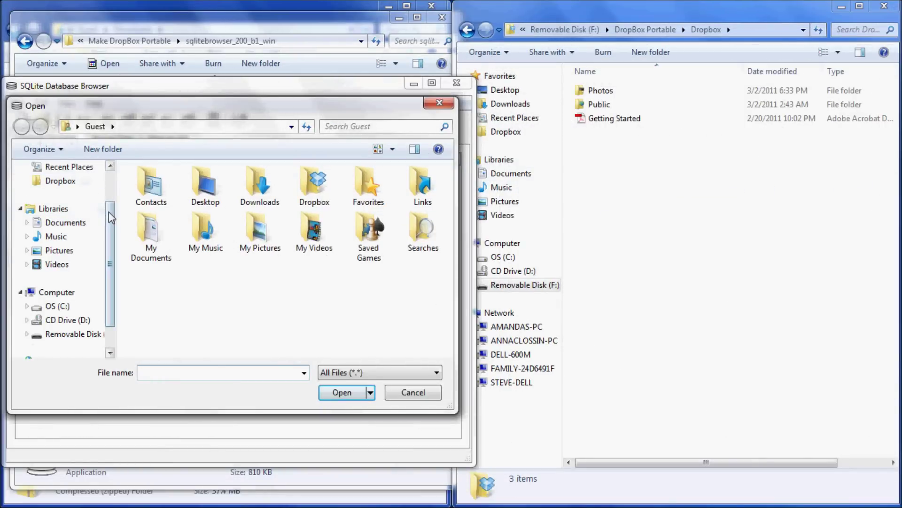
drag(110, 214, 109, 253)
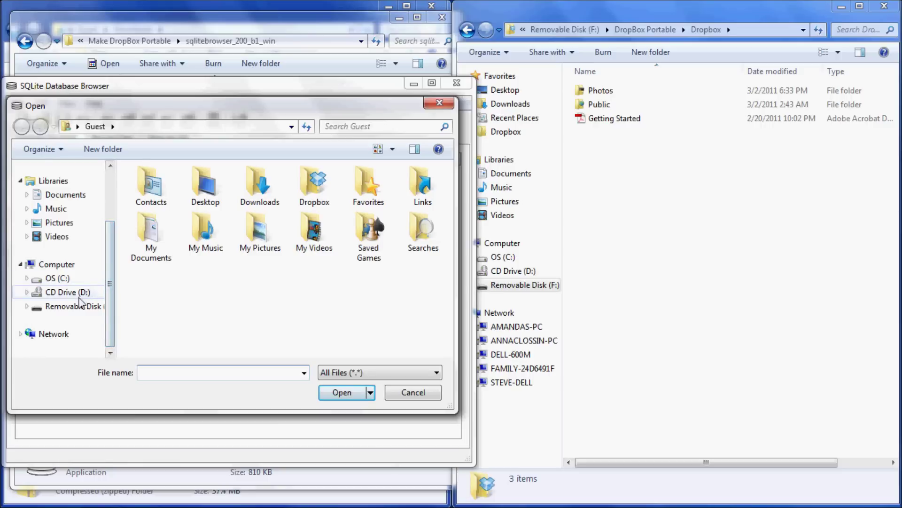
scroll(80, 306, up, 2)
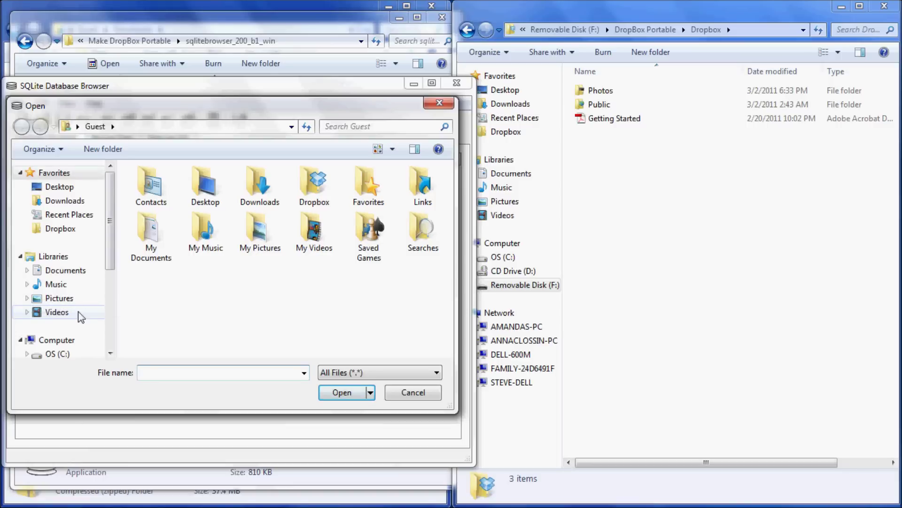
drag(111, 267, 111, 320)
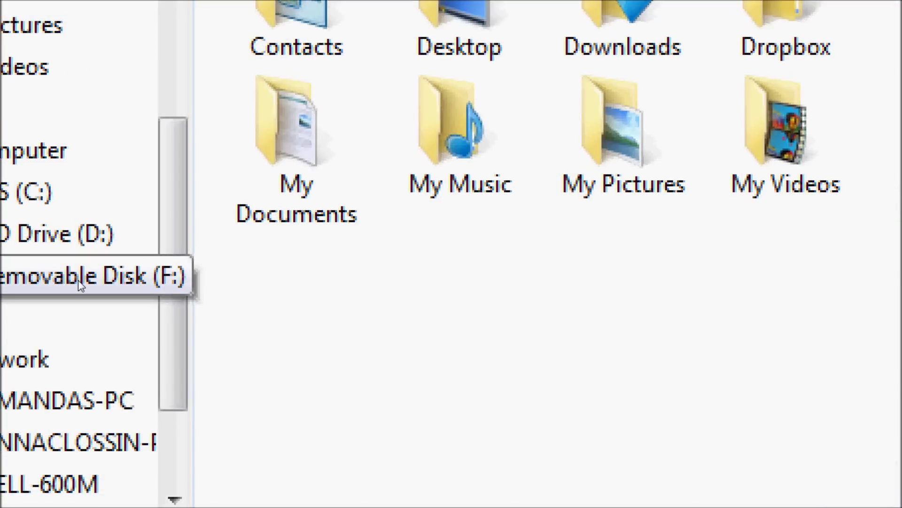
click(80, 277)
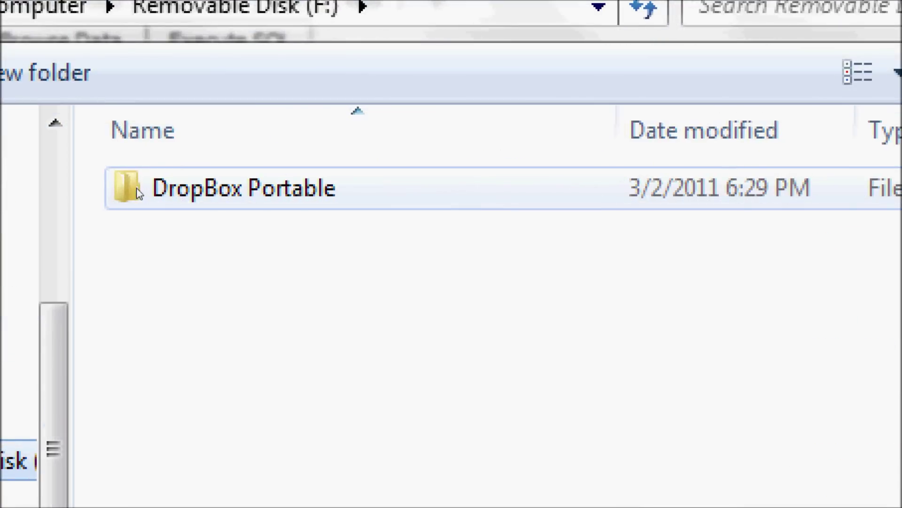
Step: Open the config database from DropBox Portable\.config\data\AppData\Roaming\dropbox on the removable disk
click(138, 188)
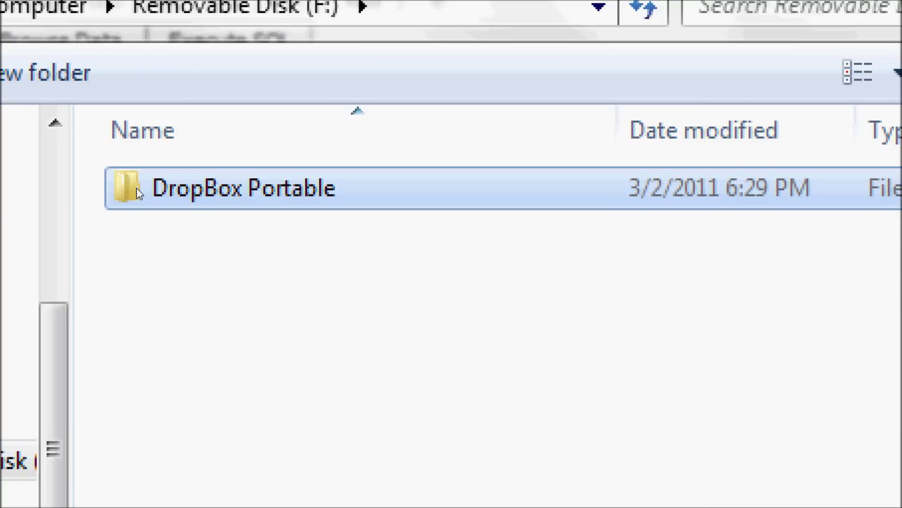
double_click(136, 187)
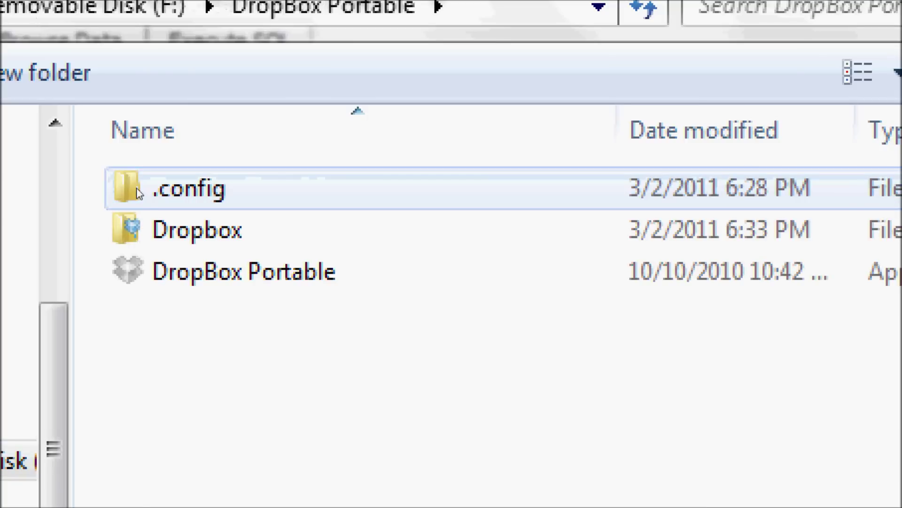
double_click(160, 190)
double_click(160, 190)
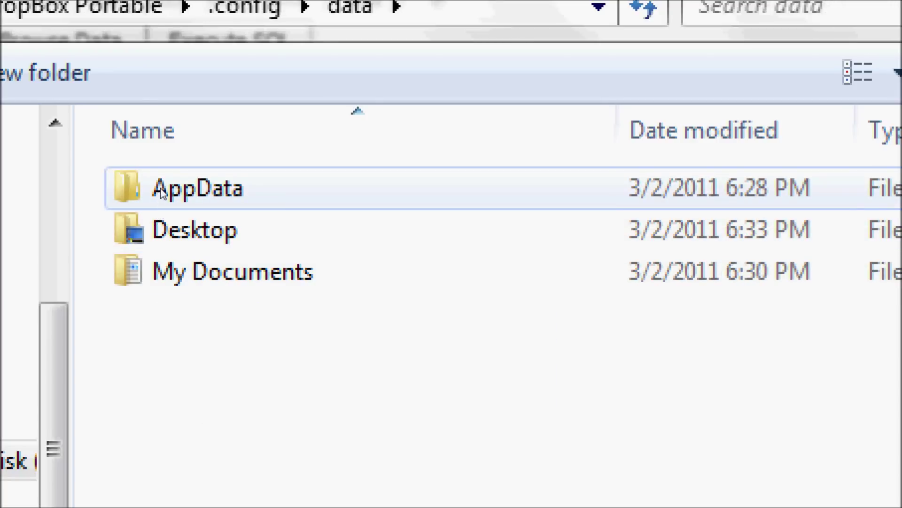
double_click(160, 191)
double_click(159, 221)
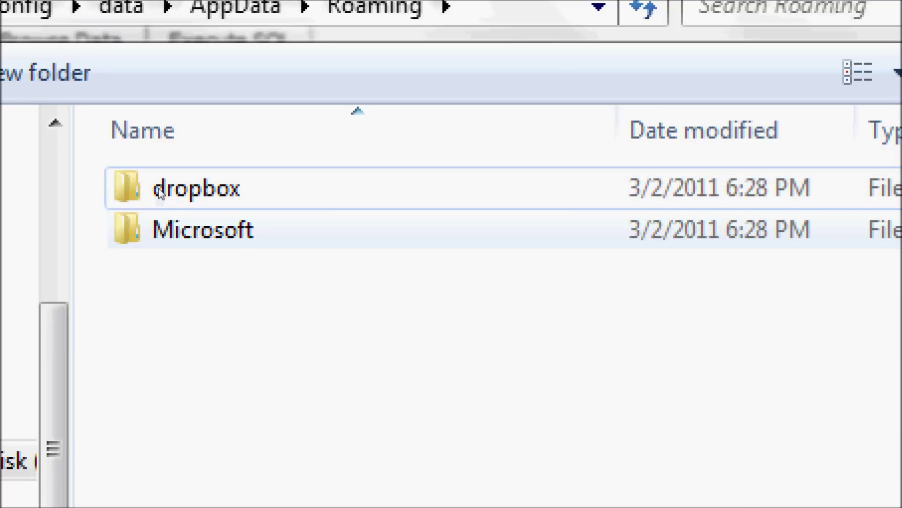
double_click(160, 191)
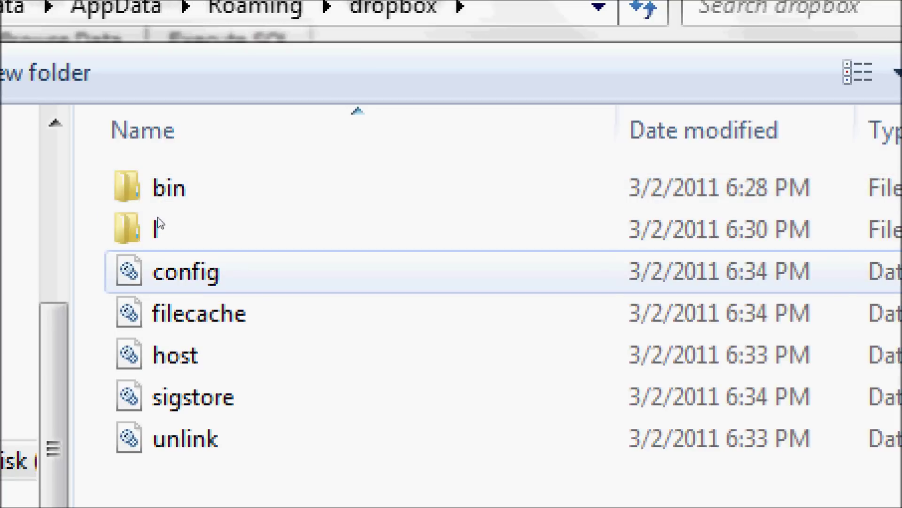
click(185, 271)
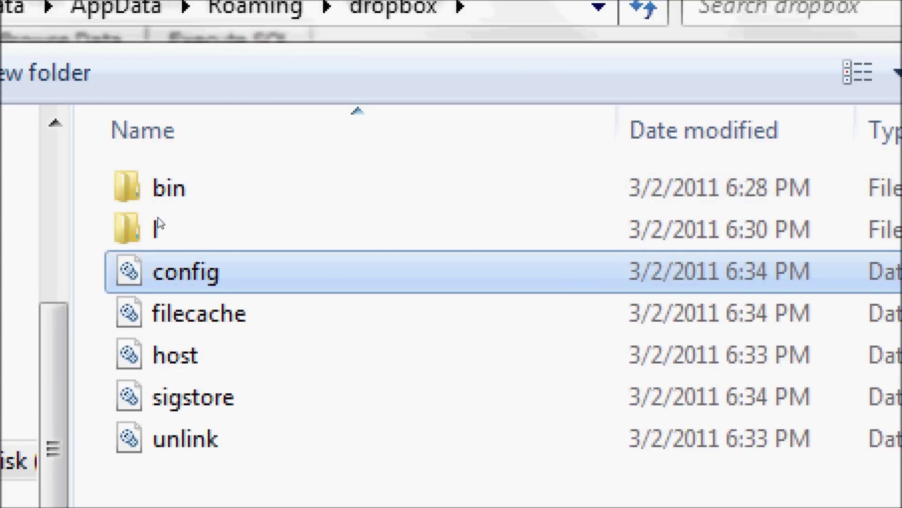
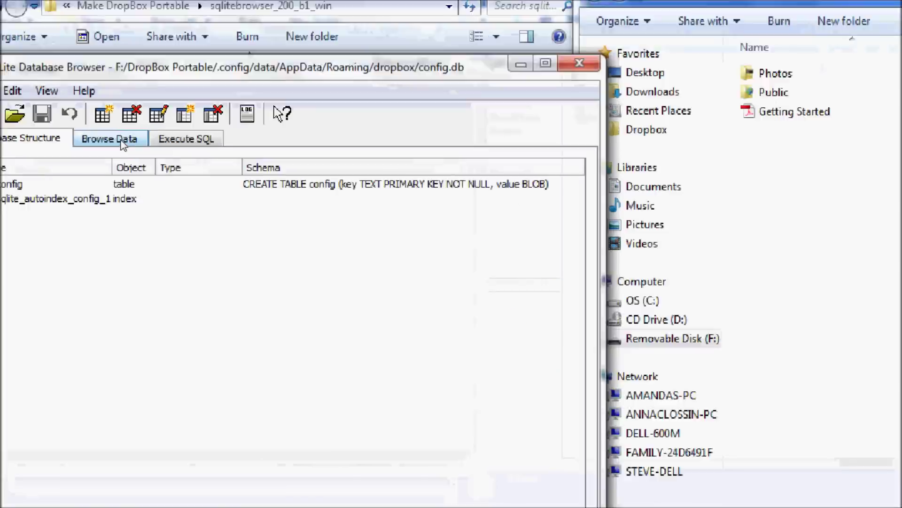
Step: In the config table's data, replace the dropbox_path value with the copied path F:\DropBox Portable\Dropbox and apply the change
click(121, 141)
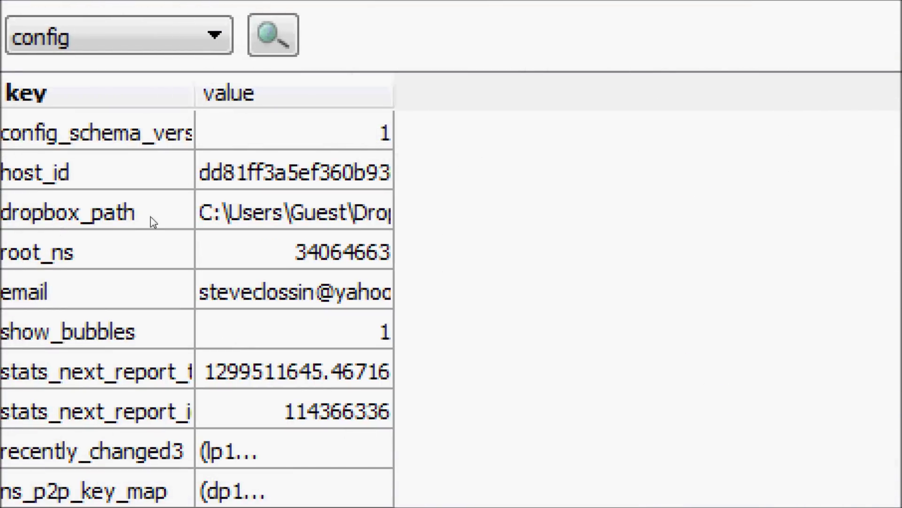
double_click(146, 221)
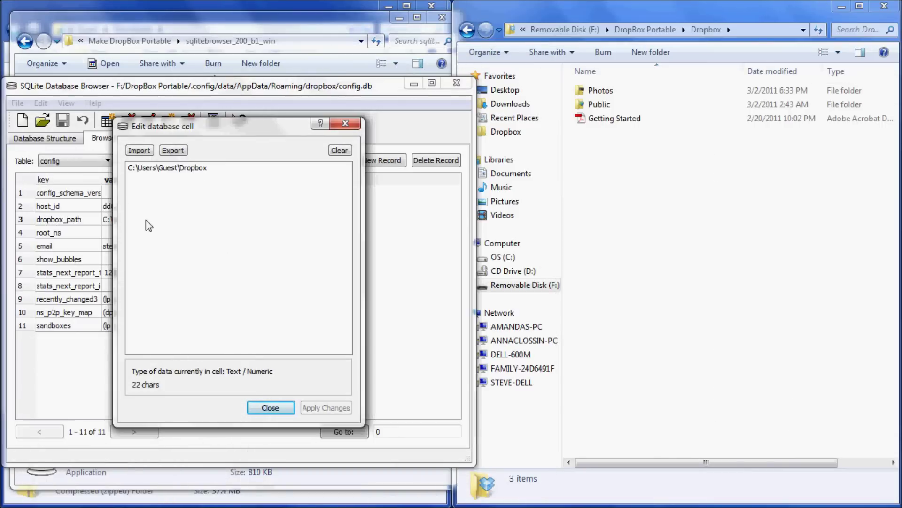
drag(207, 169, 128, 172)
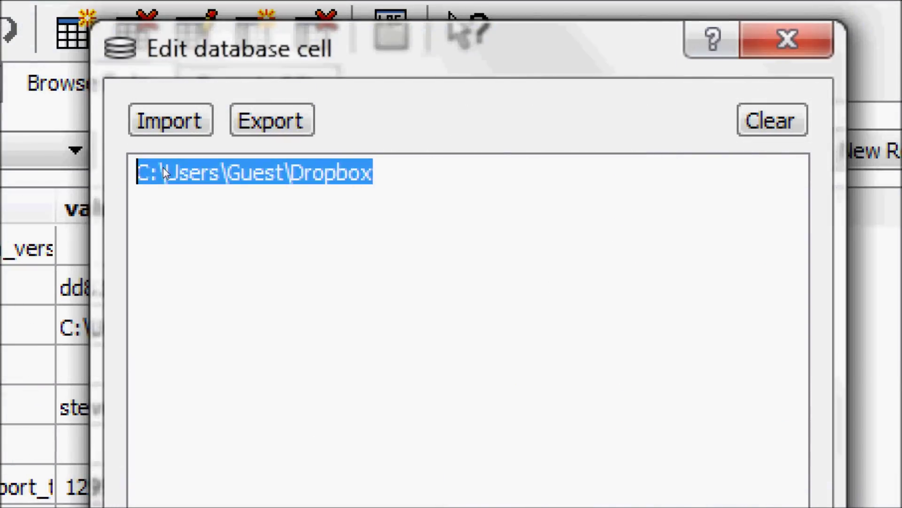
right_click(242, 177)
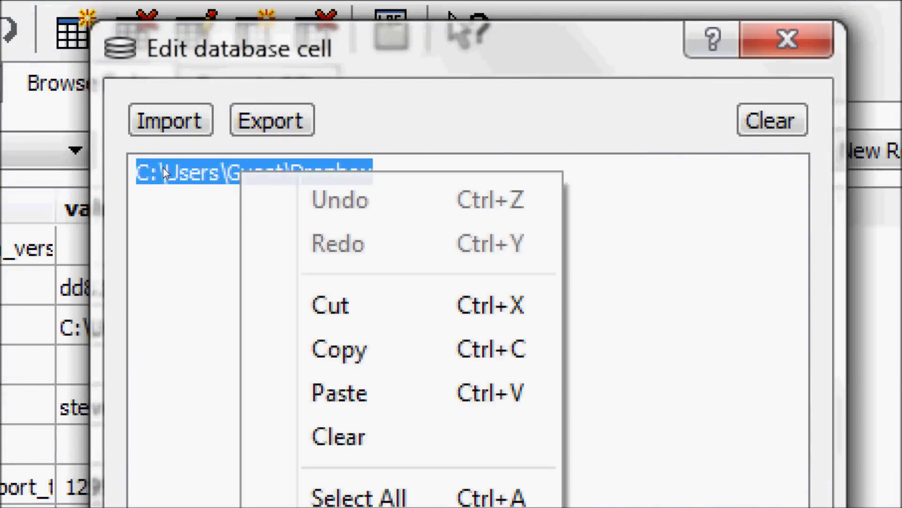
key(Up)
key(Up)
key(Up)
key(Return)
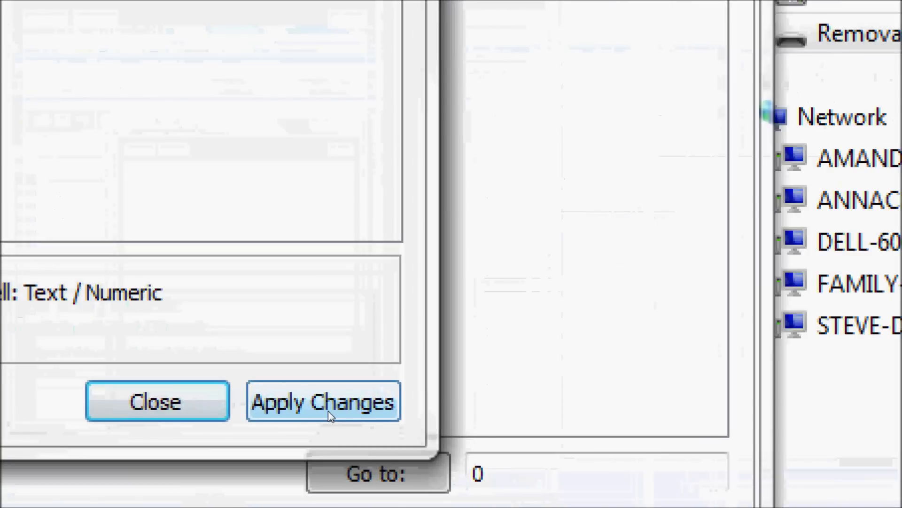
click(328, 411)
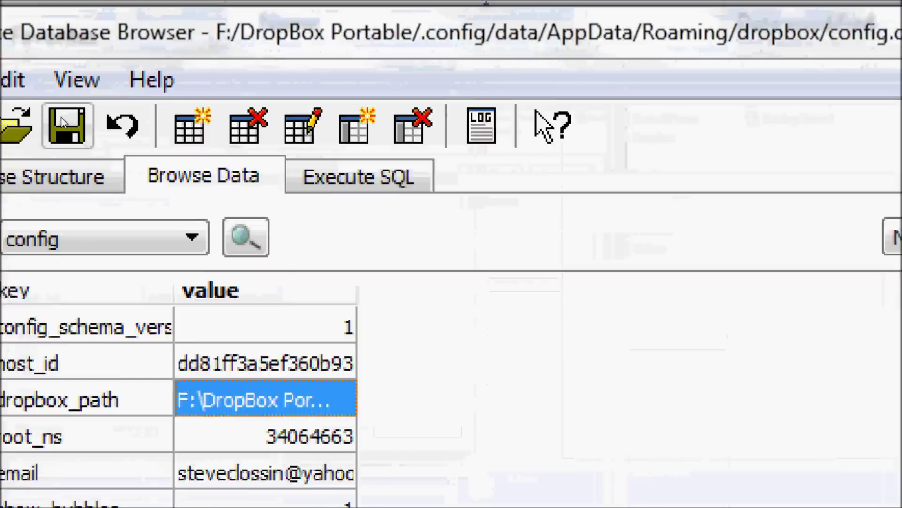
Step: Save the changes to config.db and close the SQLite Database Browser
click(62, 119)
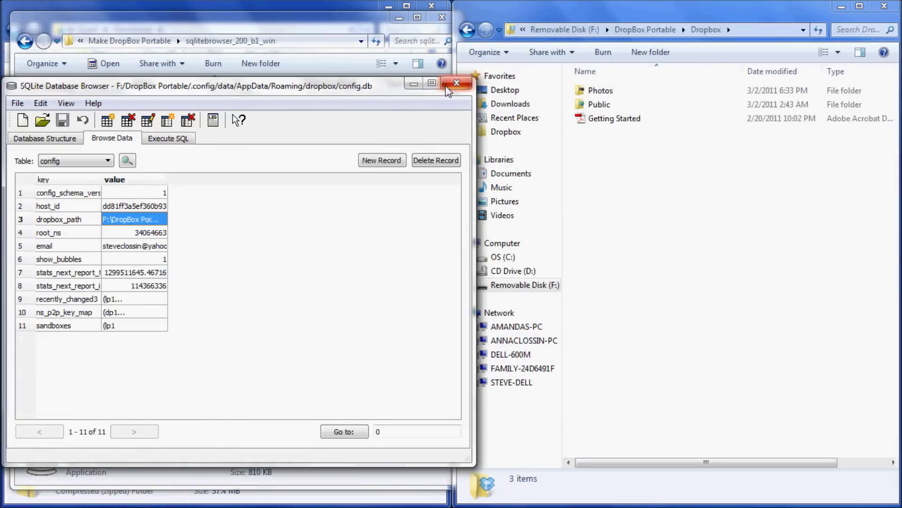
click(466, 83)
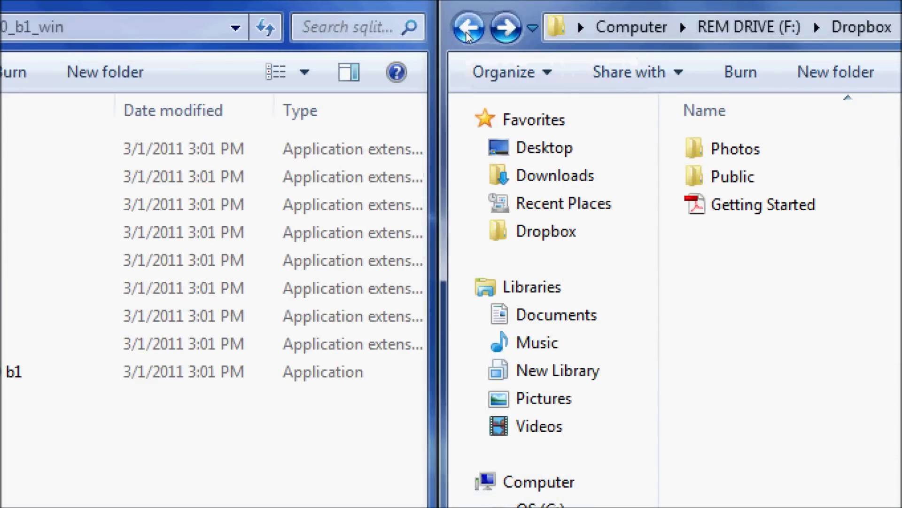
Step: Go back to the root folder of REM DRIVE (F:) and check the Dropbox icon in the notification area
click(467, 32)
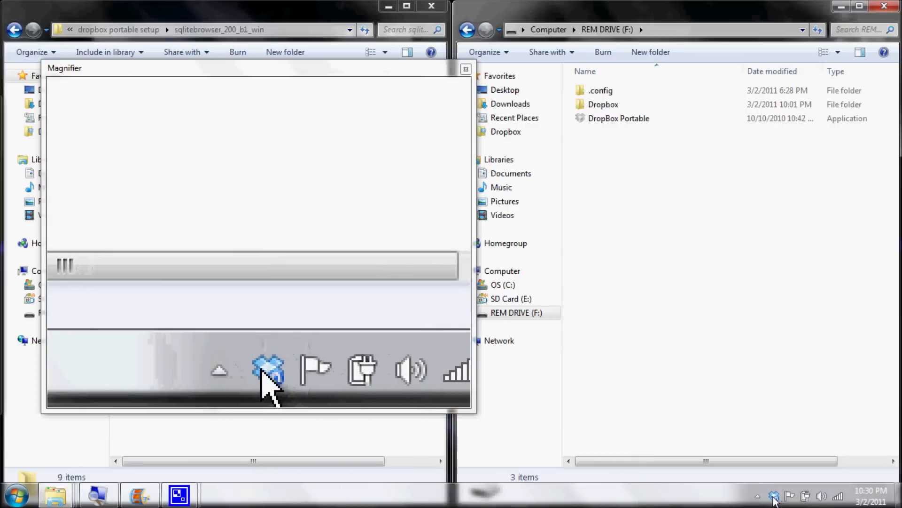
mouse_move(774, 498)
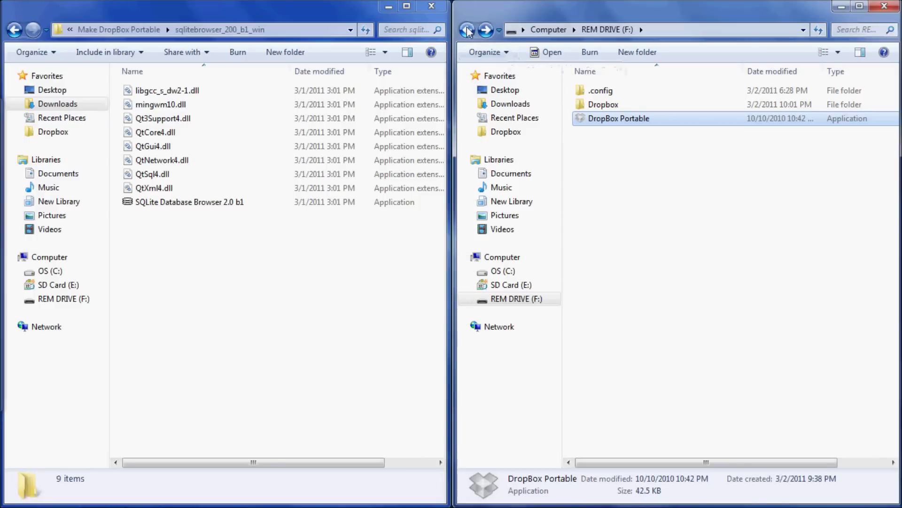
Step: Create a new folder named test inside the Dropbox folder on REM DRIVE (F:)
click(485, 29)
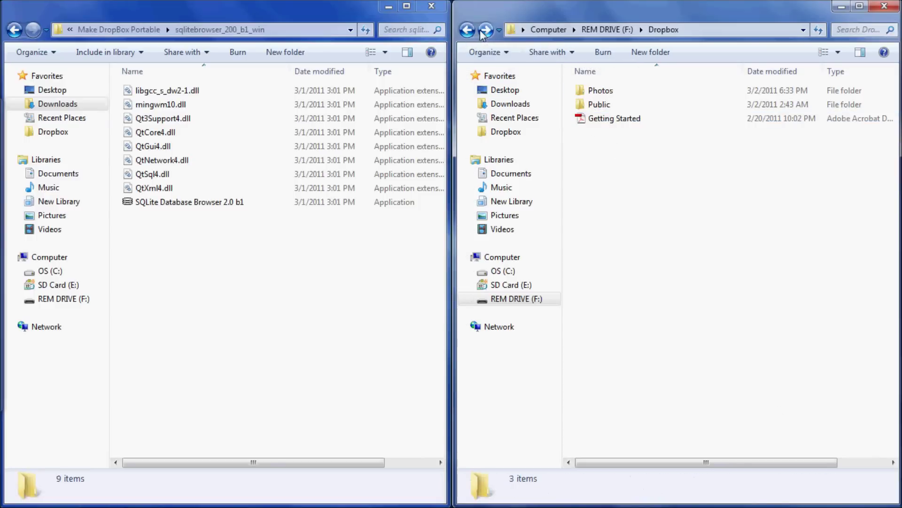
right_click(615, 170)
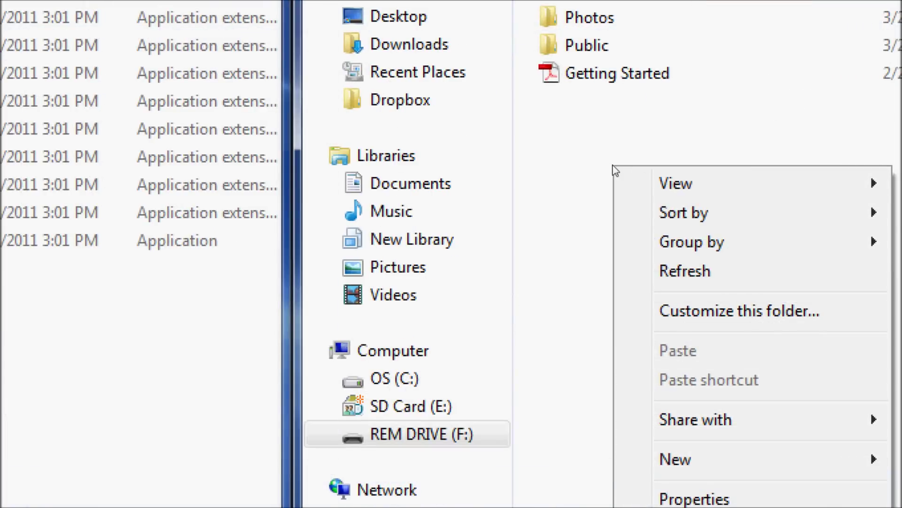
key(w)
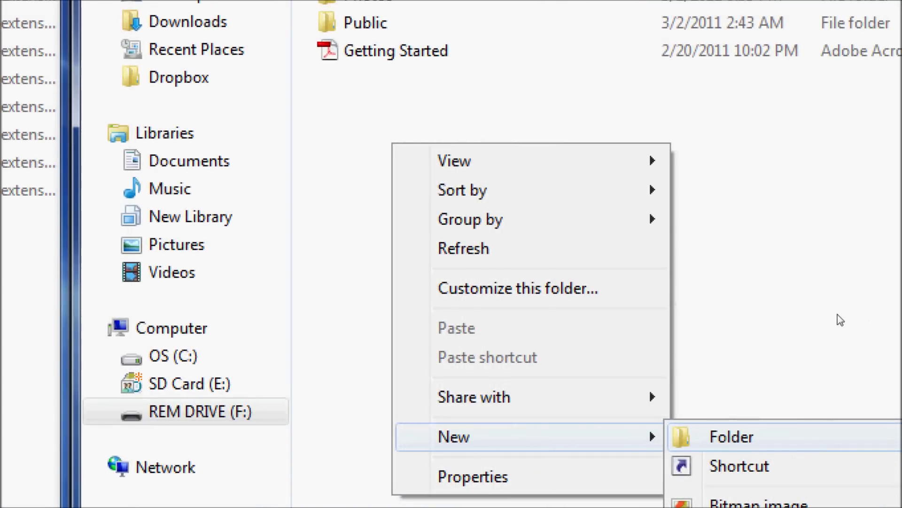
key(f)
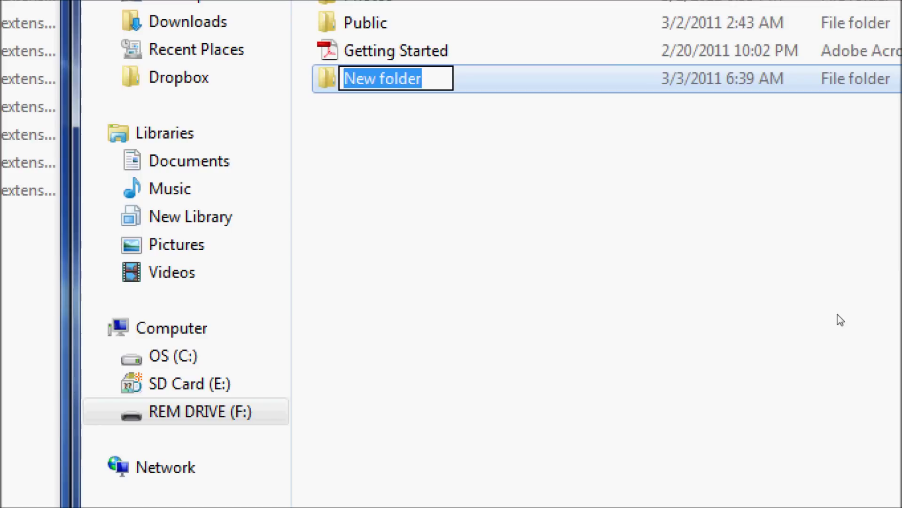
text(test)
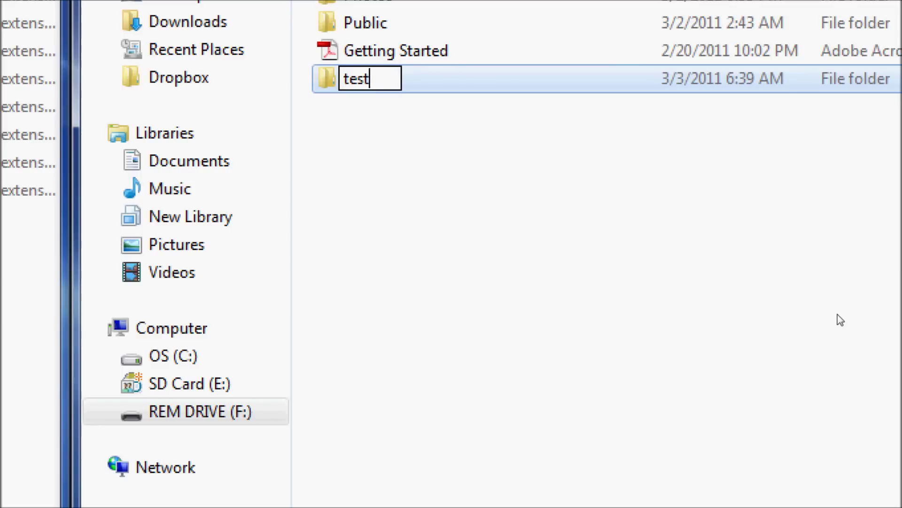
key(Return)
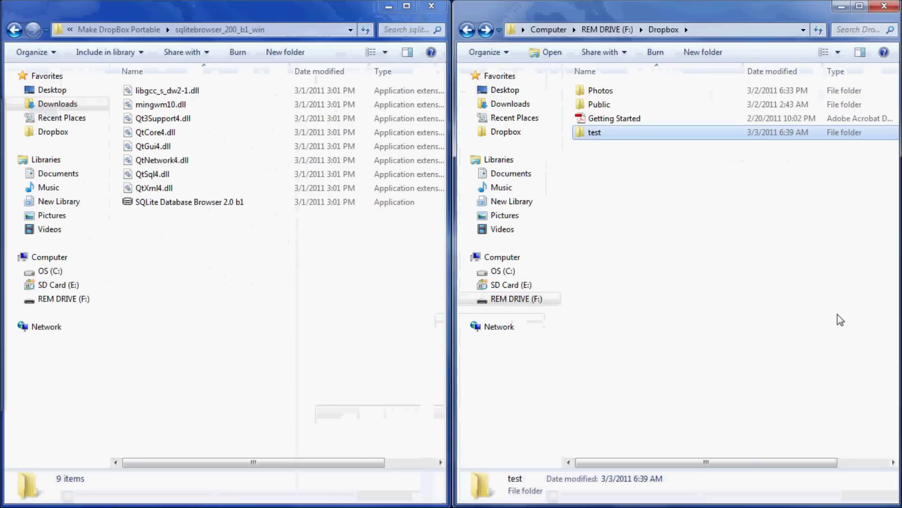
Step: Launch Notepad and write "thi is a test" in the new document
key(alt+Tab)
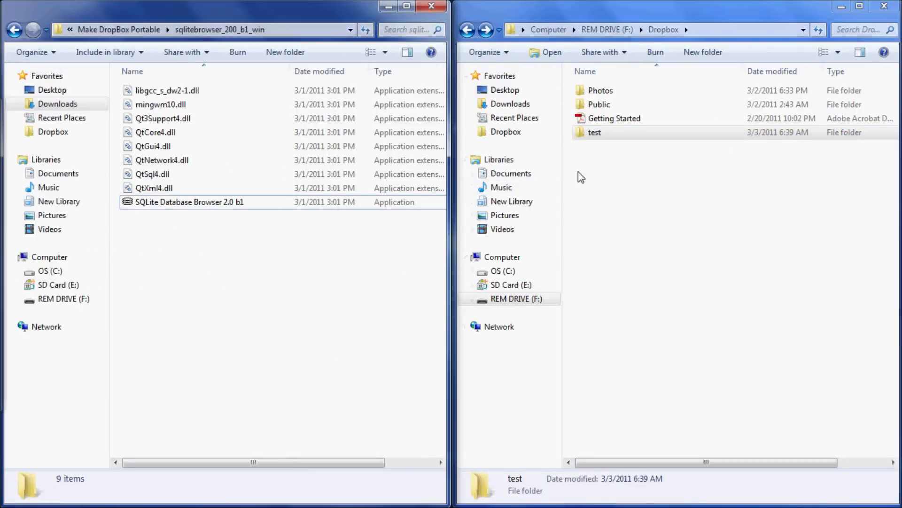
click(14, 497)
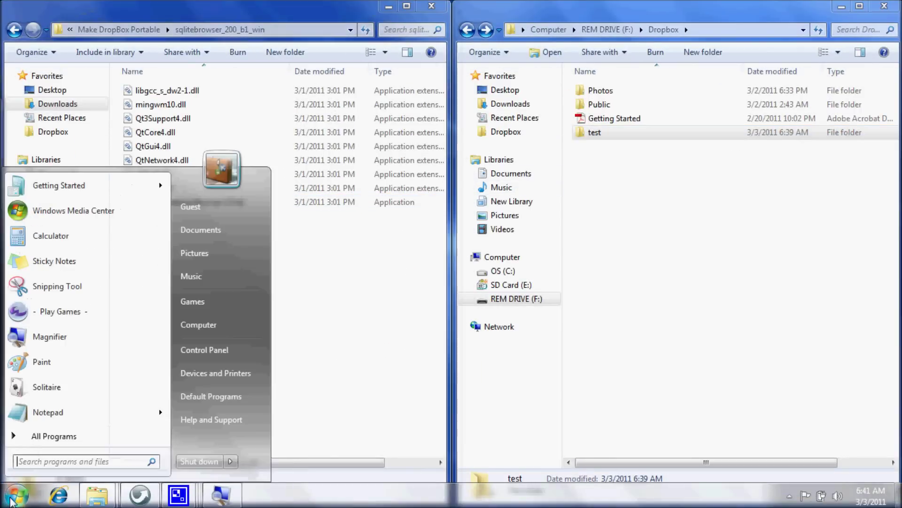
click(36, 417)
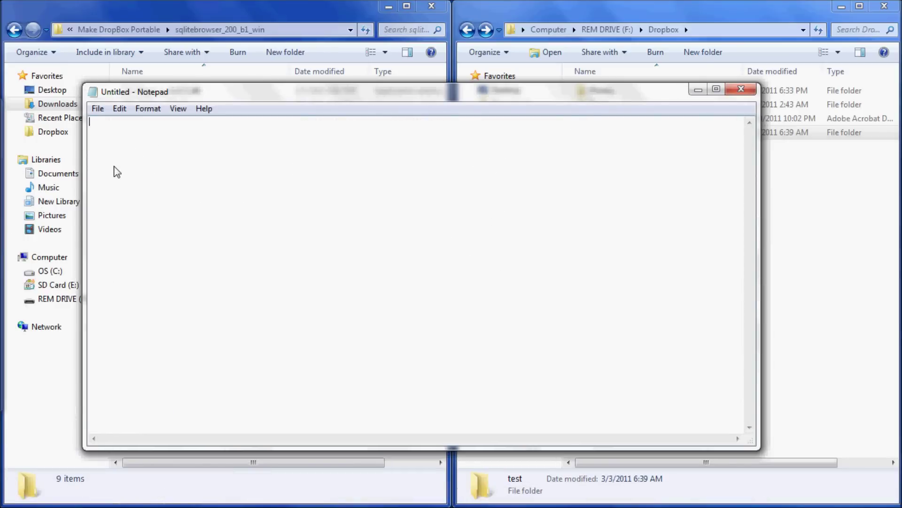
text(thi is a test)
Step: Save the Notepad document as "a test" in the Documents library and close Notepad
click(99, 108)
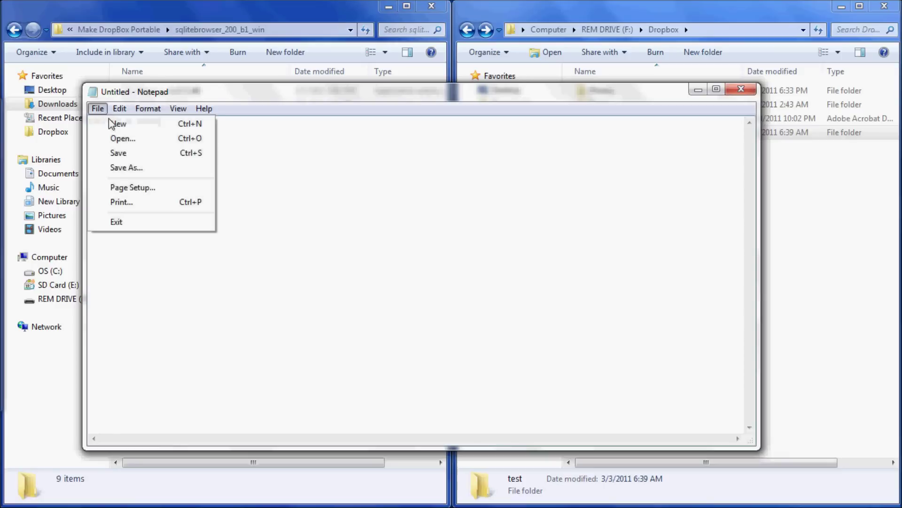
click(132, 154)
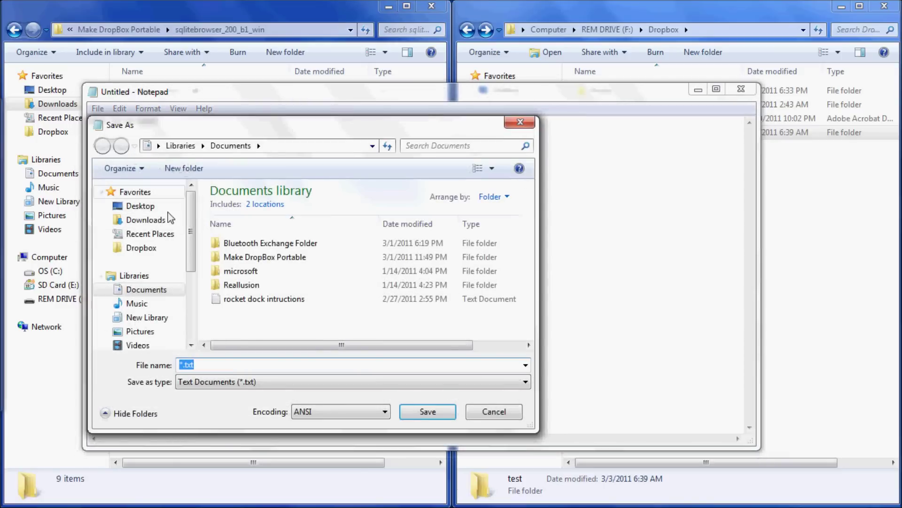
text(a t)
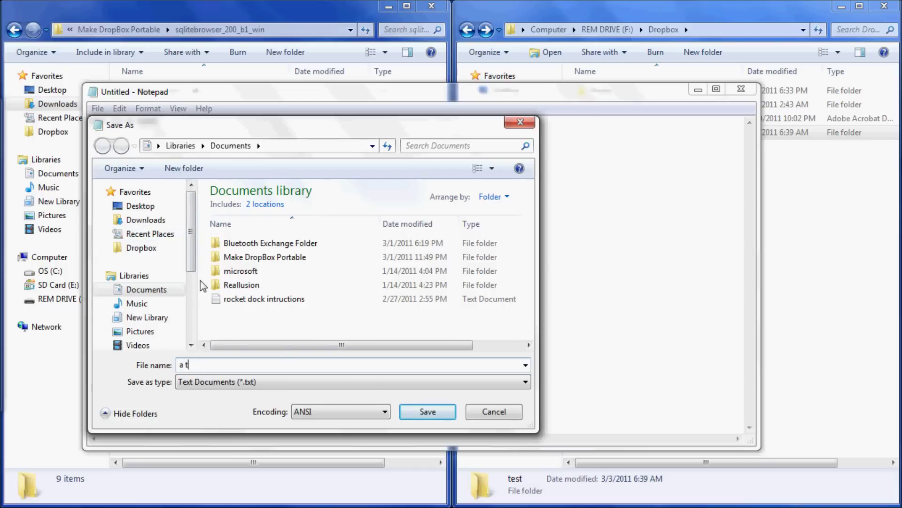
text(est)
click(435, 413)
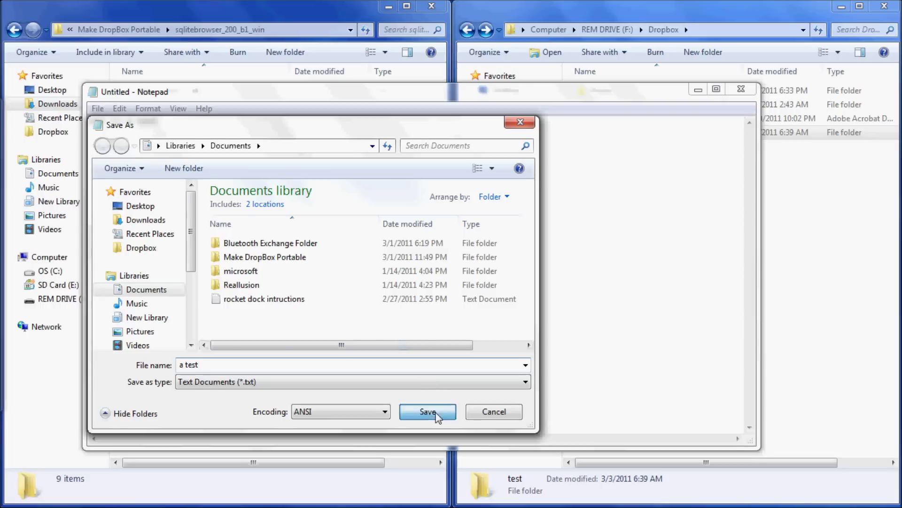
click(742, 88)
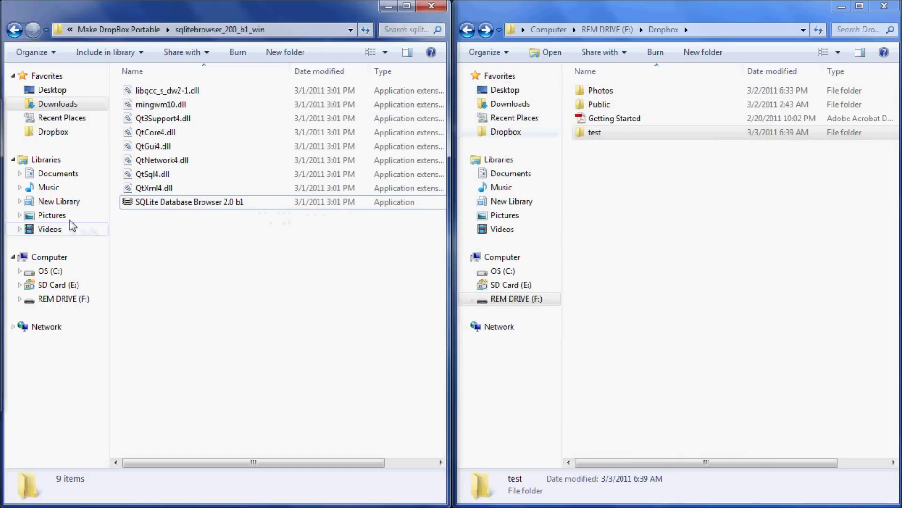
Step: Copy the "a test" file from the Documents library into the Dropbox test folder and open that folder
click(52, 175)
drag(140, 183, 636, 135)
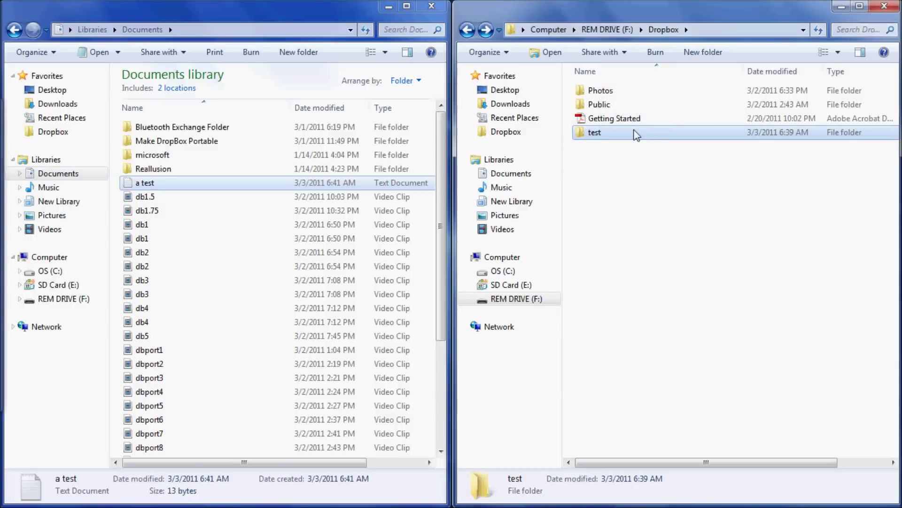
double_click(600, 134)
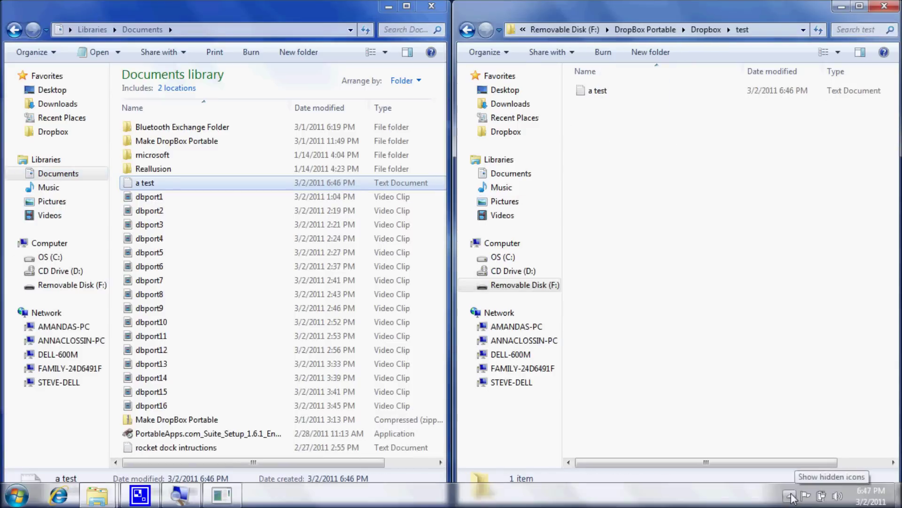
Step: Open the Dropbox folder through its notification area icon to check its contents, and close that window
click(790, 495)
click(768, 428)
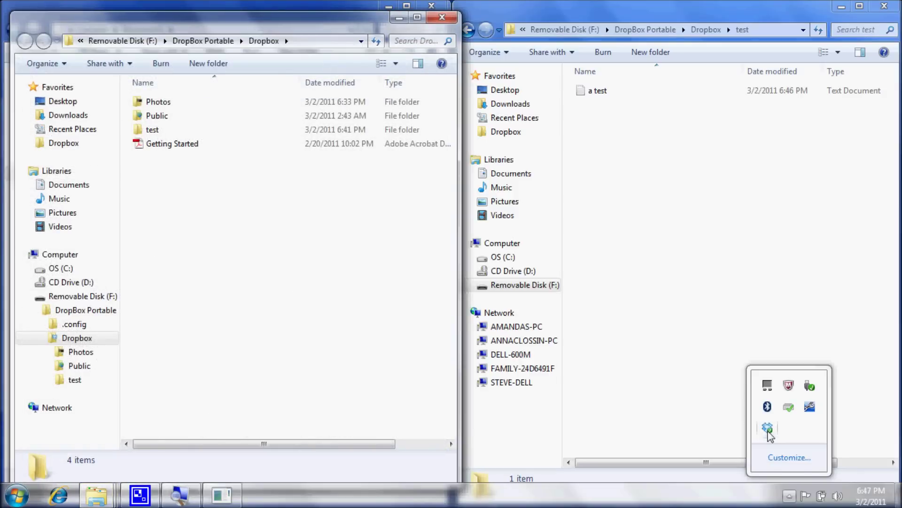
click(444, 18)
click(710, 249)
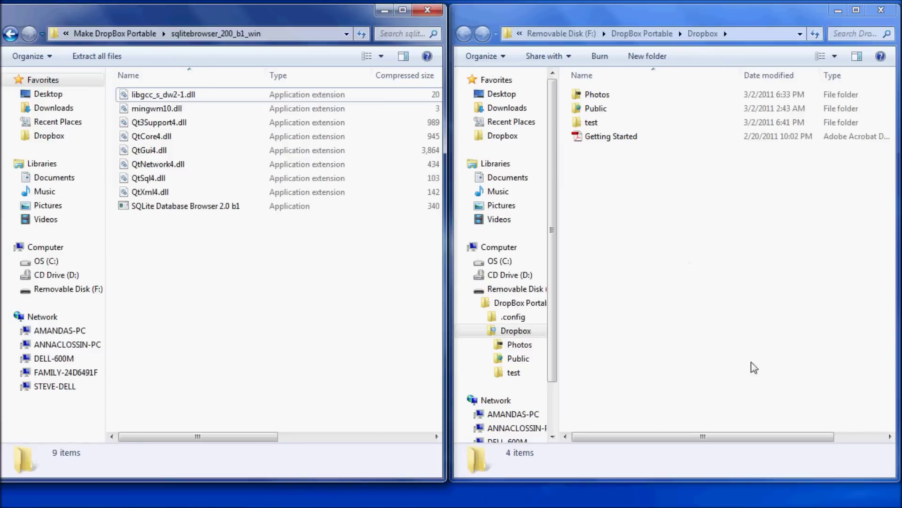
Step: Exit the running Dropbox from its notification area icon
mouse_move(815, 505)
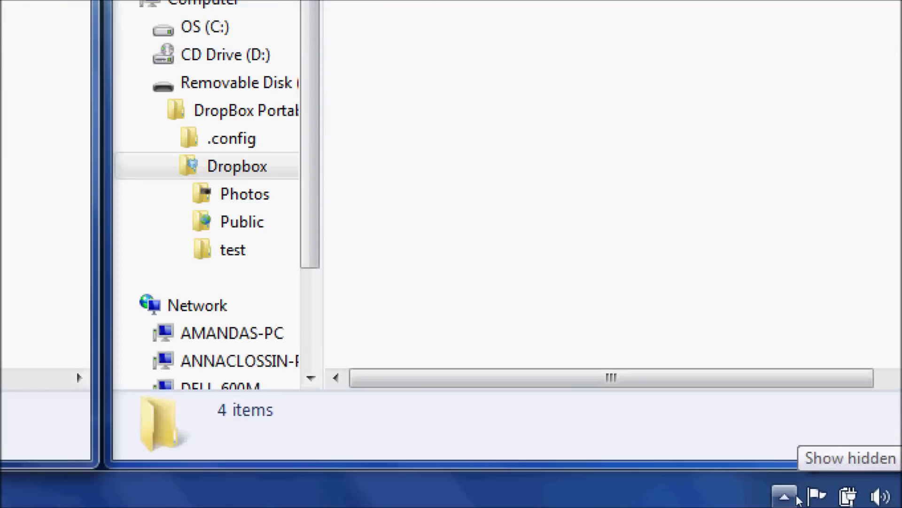
click(798, 501)
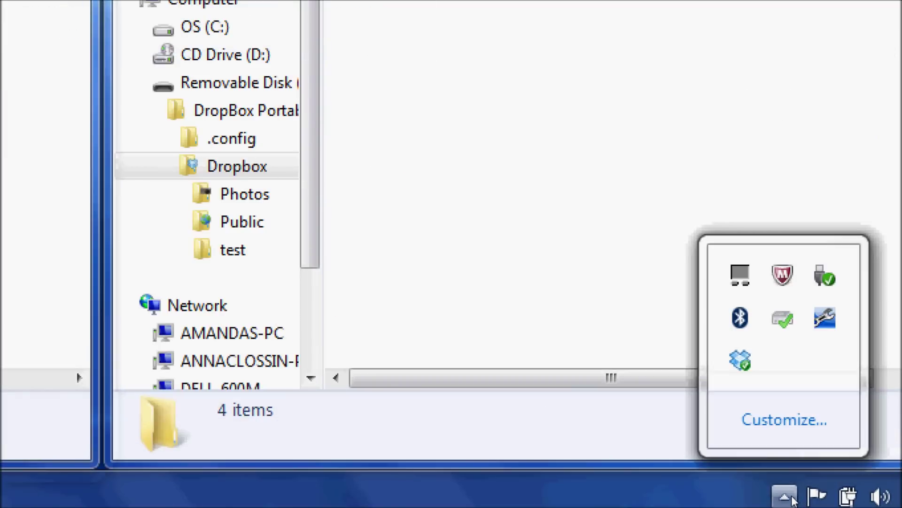
click(745, 360)
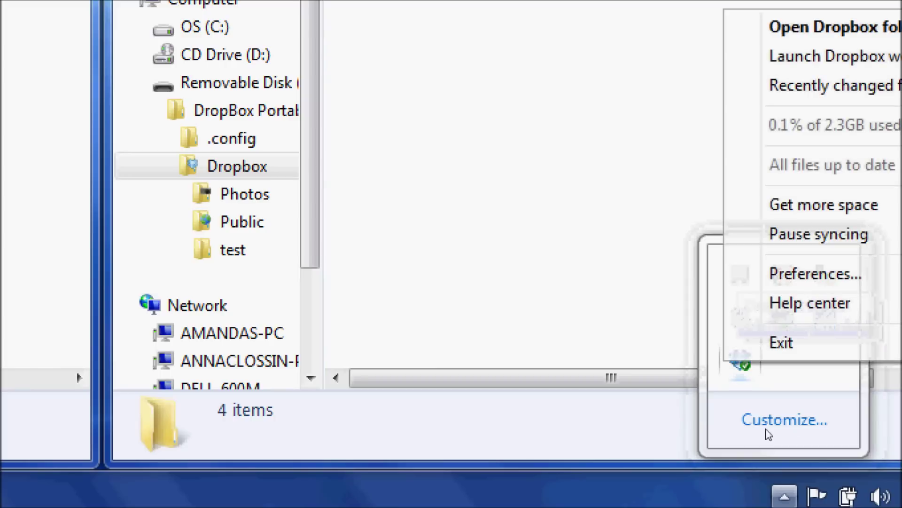
key(Up)
key(Return)
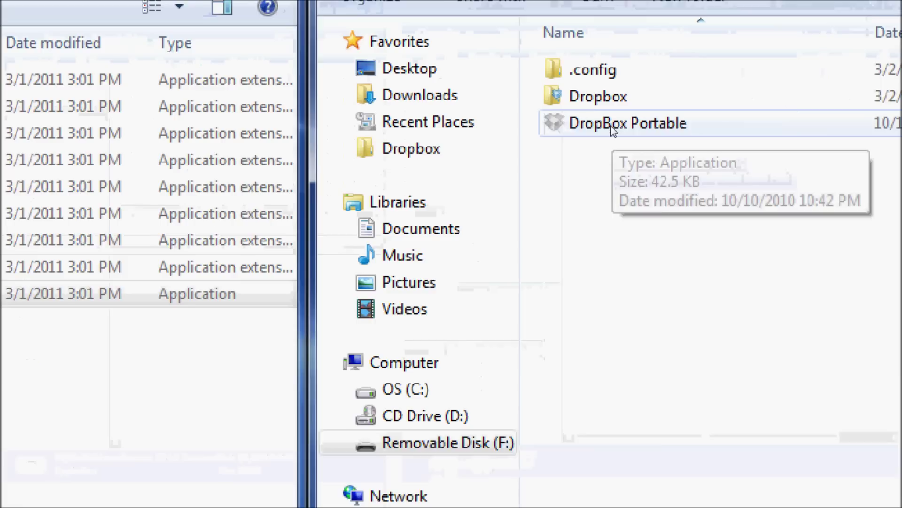
Step: Create a shortcut to the DropBox Portable application inside the DropBox Portable folder on Removable Disk (F:)
right_click(610, 126)
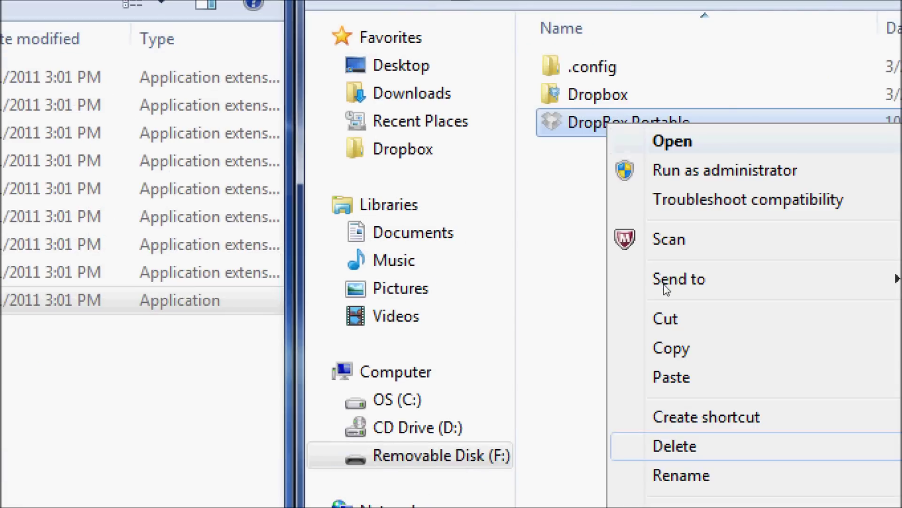
key(Up)
key(Return)
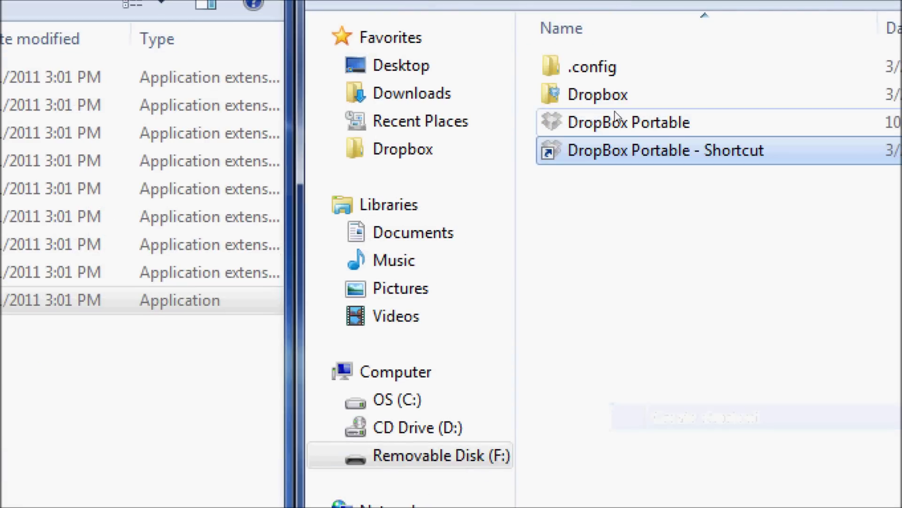
Step: Copy "DropBox Portable - Shortcut" and paste it into the root of Removable Disk (F:)
right_click(618, 147)
key(Down)
key(Down)
key(Down)
key(Down)
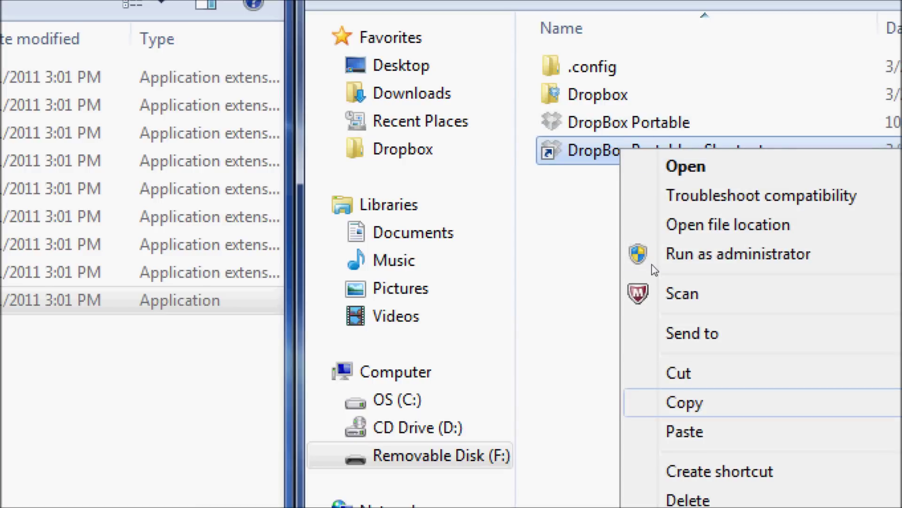
key(Return)
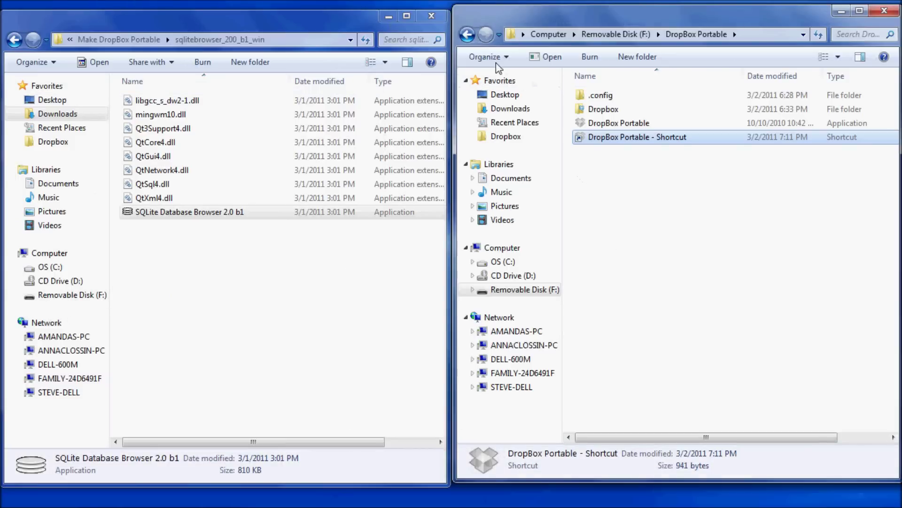
click(470, 36)
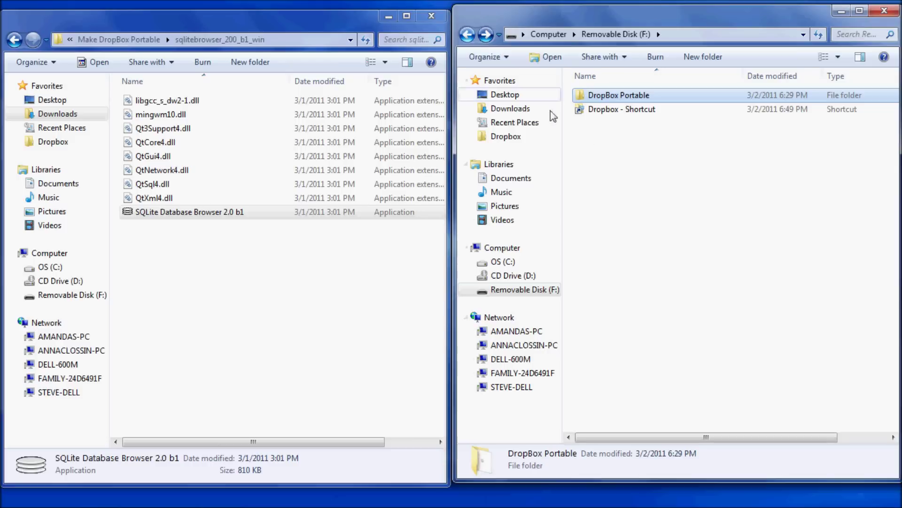
right_click(591, 141)
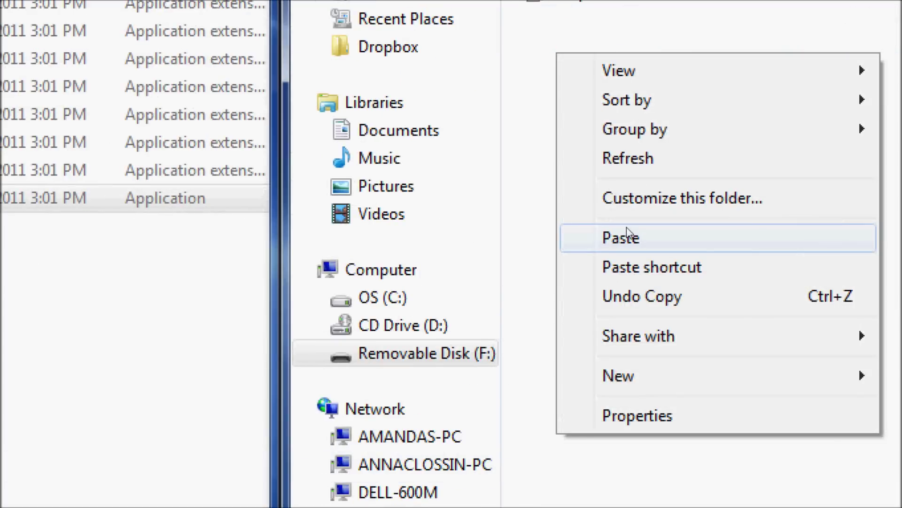
click(627, 232)
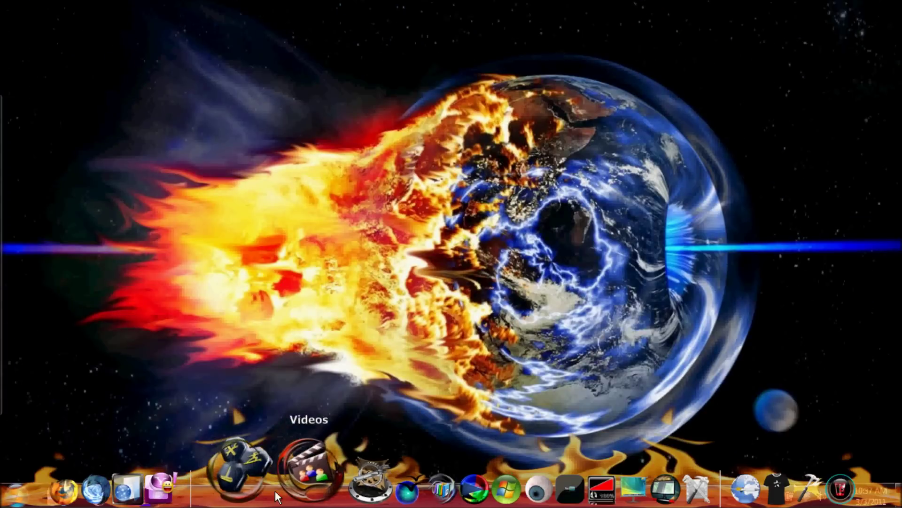
Step: Open SD Card (E:) from the dock's Short Cuts and look over its DropBox Portable folder and shortcuts
click(264, 478)
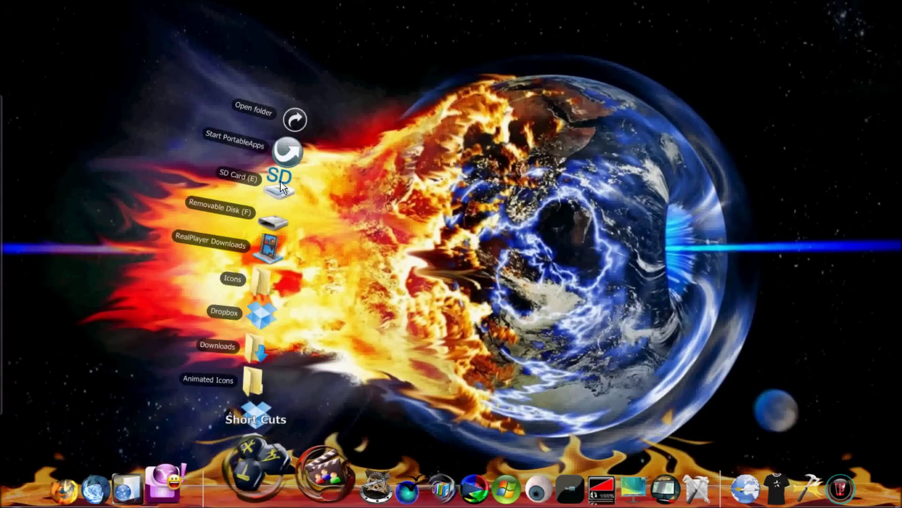
click(281, 188)
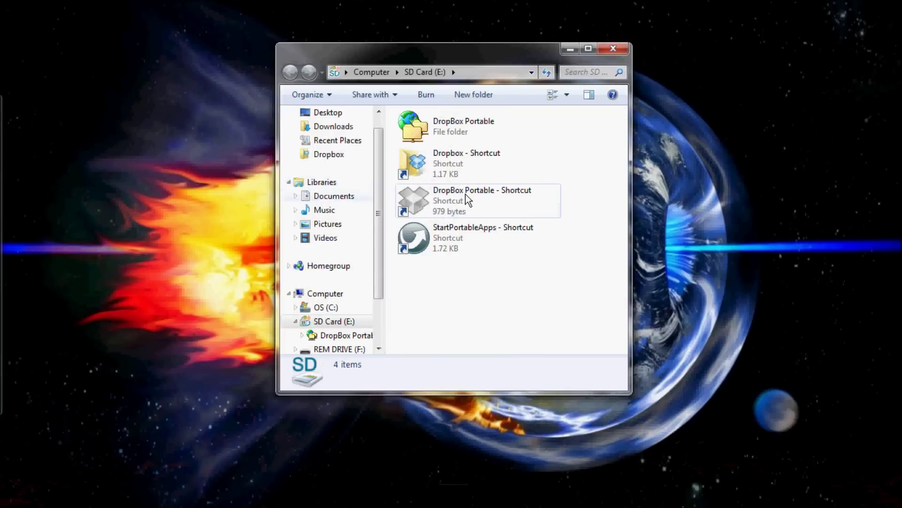
click(454, 137)
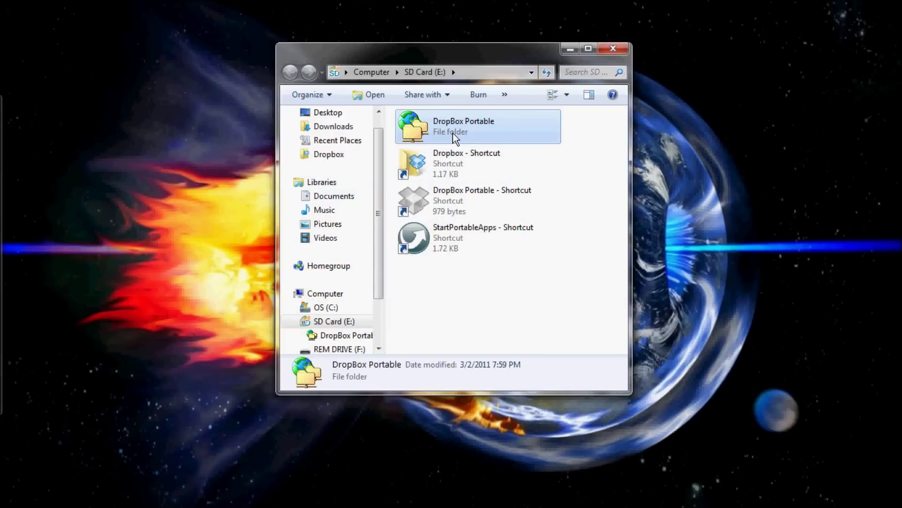
click(452, 159)
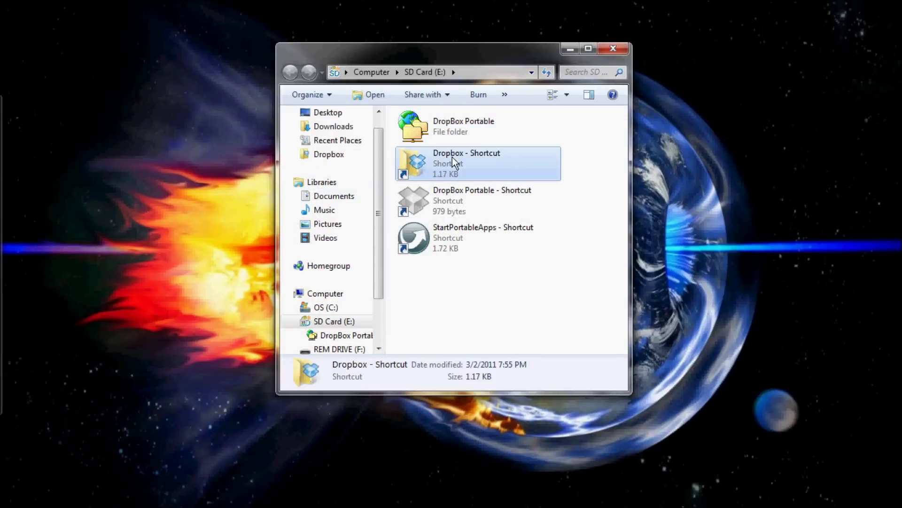
click(450, 196)
click(450, 241)
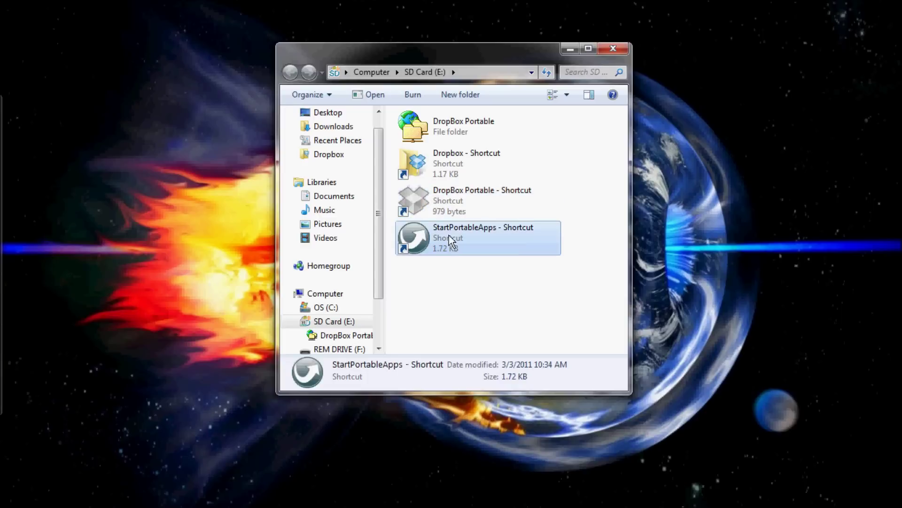
Step: Open the Dropbox folder through "Dropbox - Shortcut", view its folders, and return to SD Card (E:)
double_click(444, 168)
drag(444, 172, 408, 125)
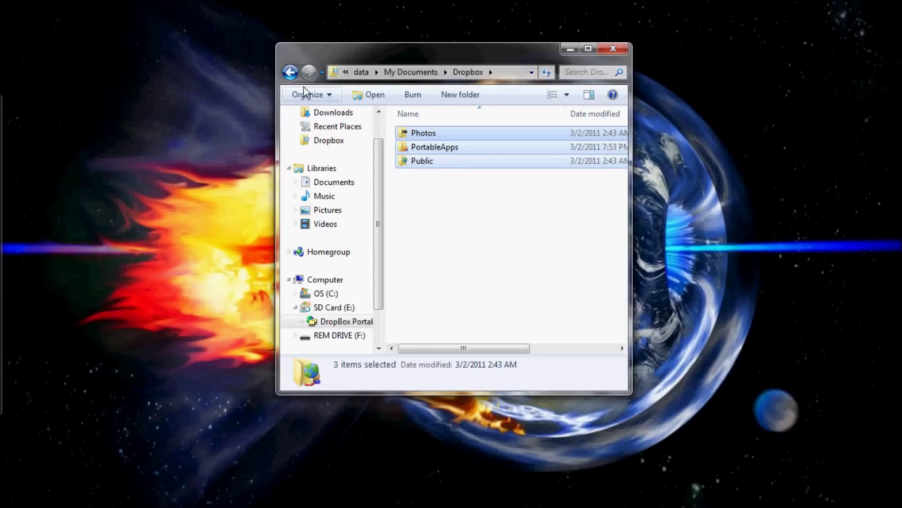
click(291, 72)
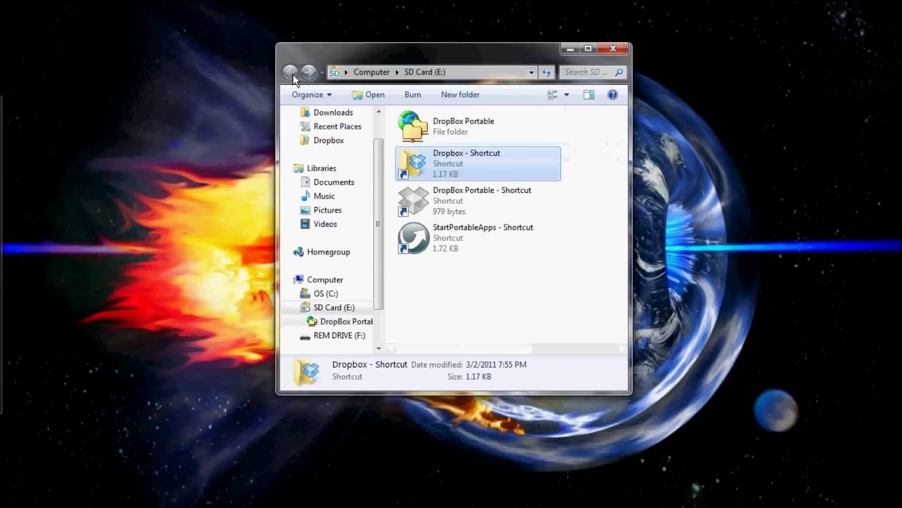
Step: Start DropBox Portable from its shortcut, magnify the screen, and open the Dropbox folder through the new notification area icon
click(435, 195)
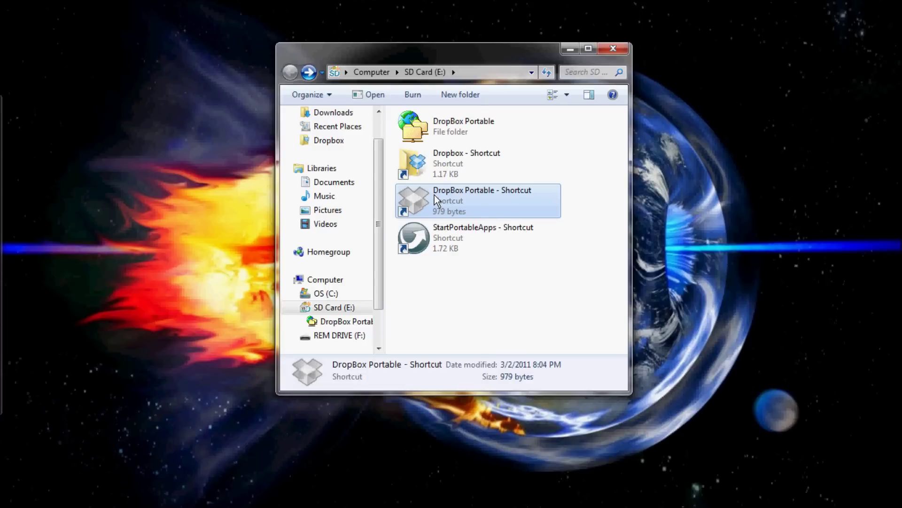
key(super+plus)
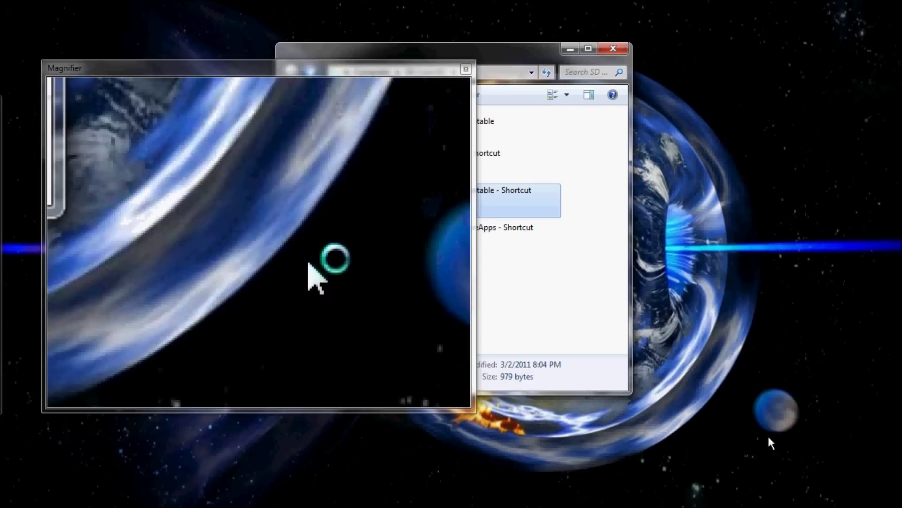
mouse_move(831, 503)
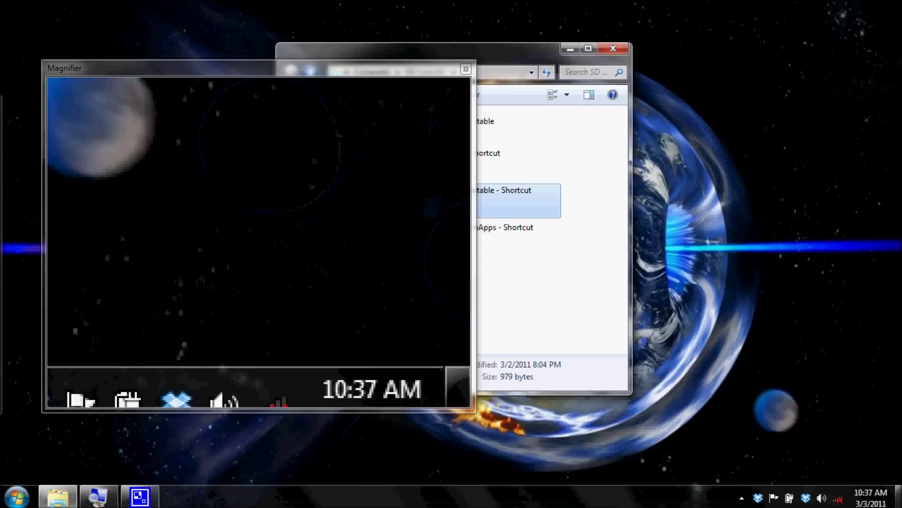
click(758, 497)
click(758, 497)
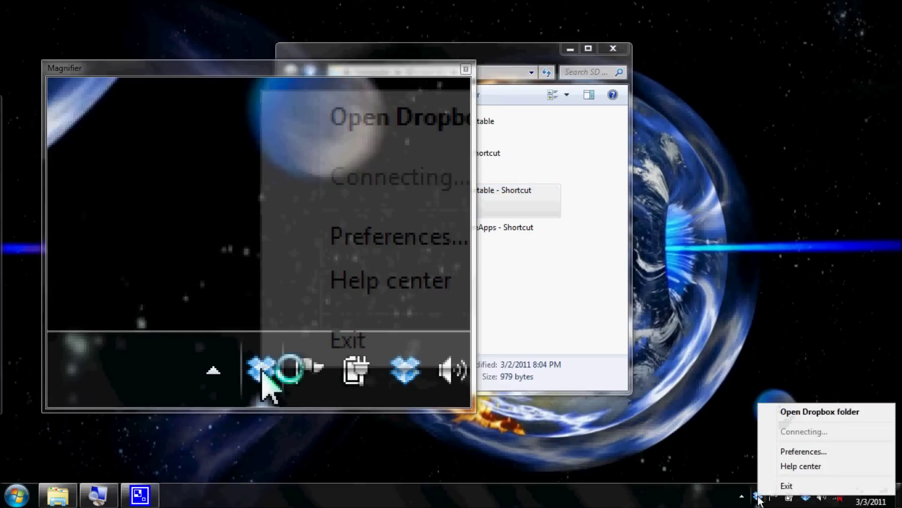
click(796, 413)
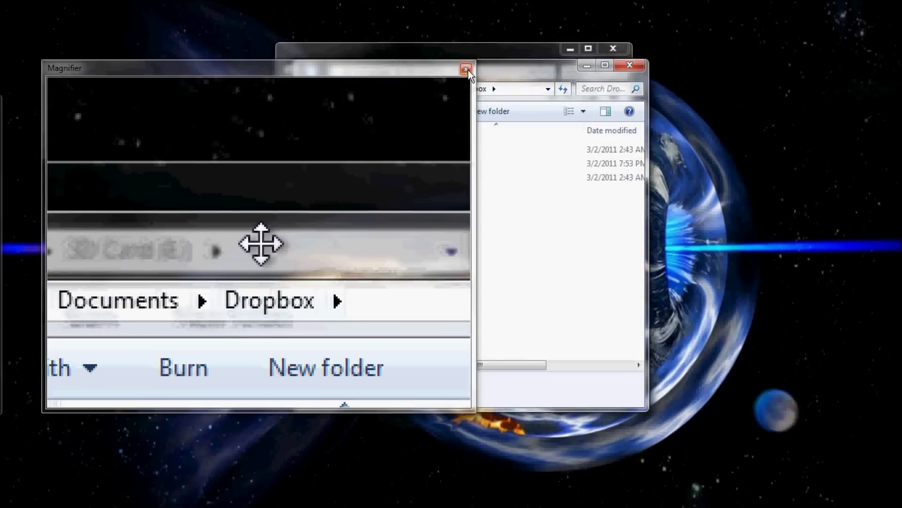
Step: Close the Magnifier, highlight the Photos, PortableApps and Public folders, and close the Dropbox folder window
click(467, 69)
click(444, 177)
shift+click(430, 143)
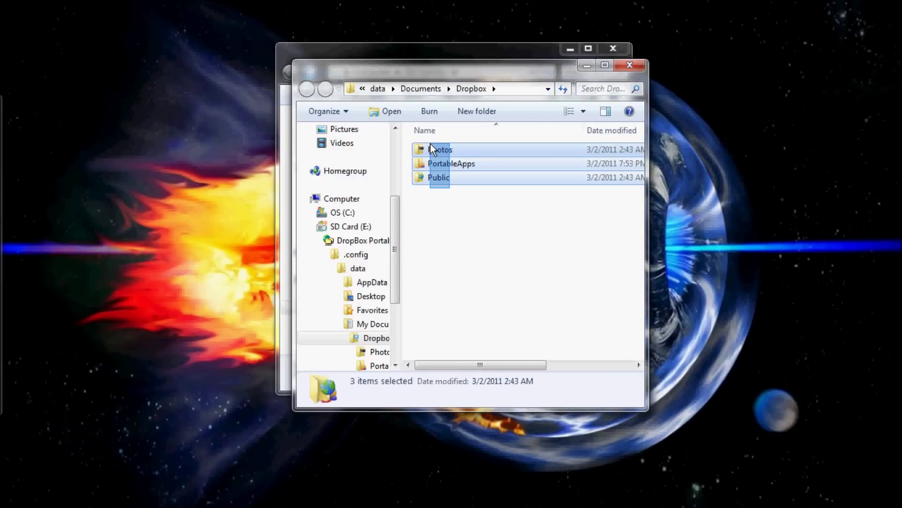
click(627, 66)
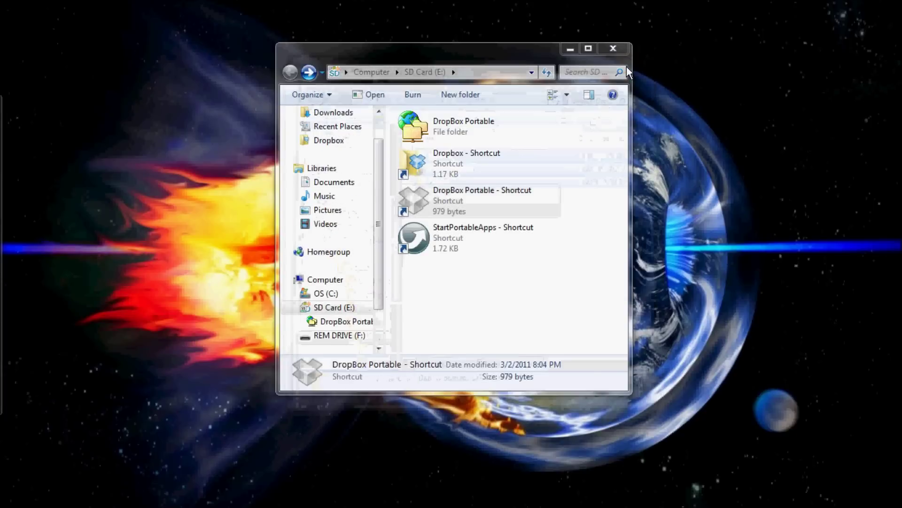
Step: Launch the PortableApps menu using "StartPortableApps - Shortcut" on SD Card (E:)
click(436, 238)
double_click(436, 238)
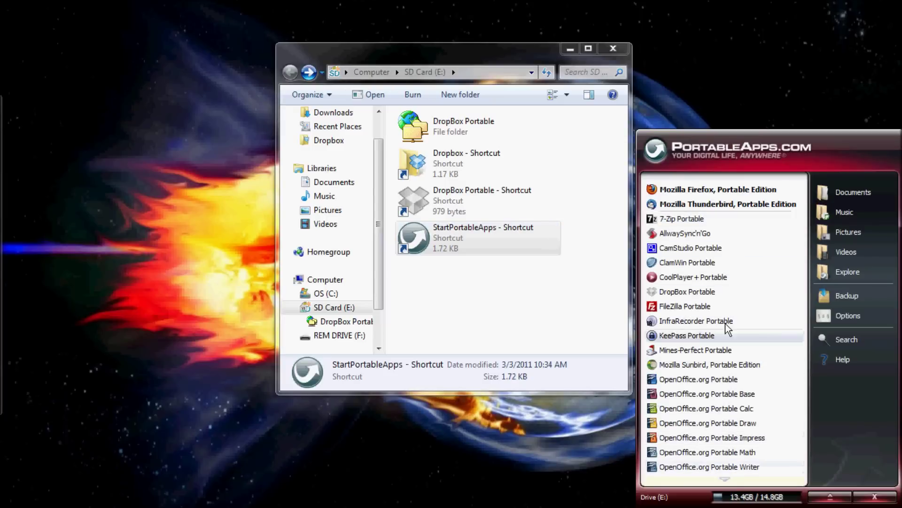
Step: Close the PortableApps menu, then open the PortableApps folder through "Dropbox - Shortcut" and highlight all its contents
click(872, 495)
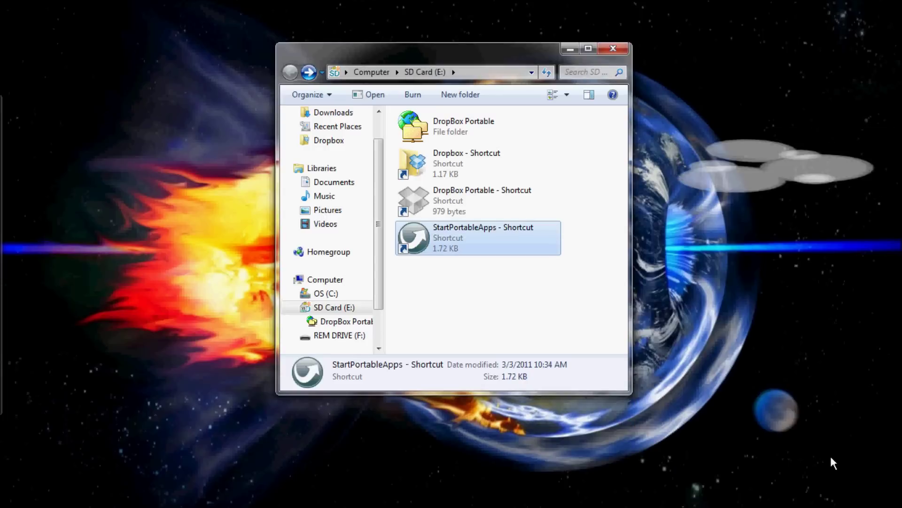
double_click(462, 171)
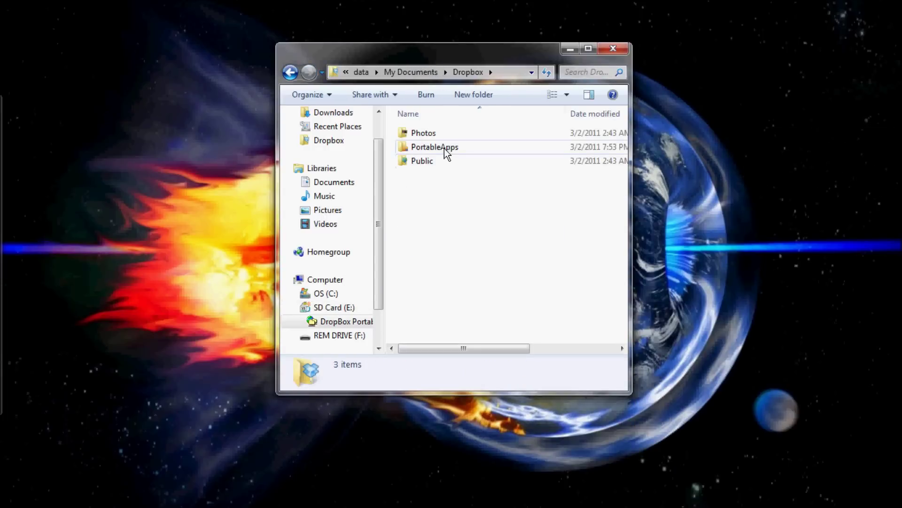
double_click(438, 150)
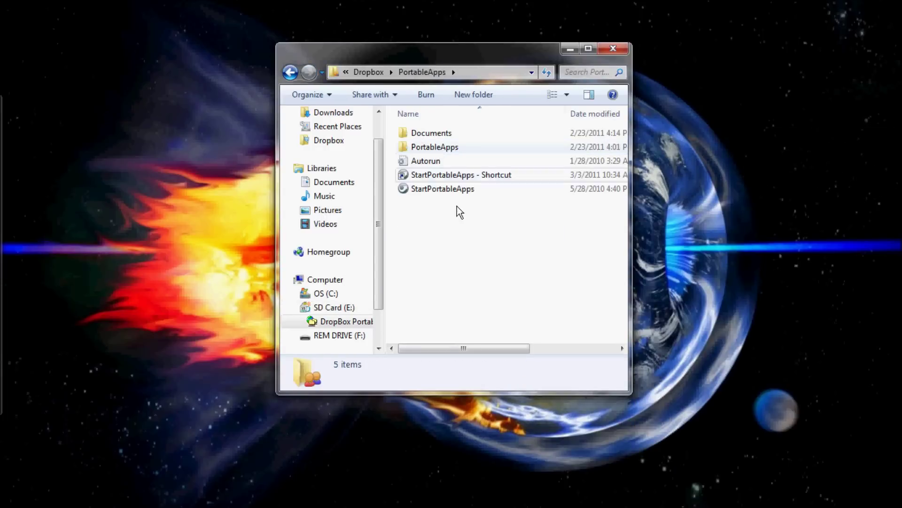
drag(452, 212, 410, 128)
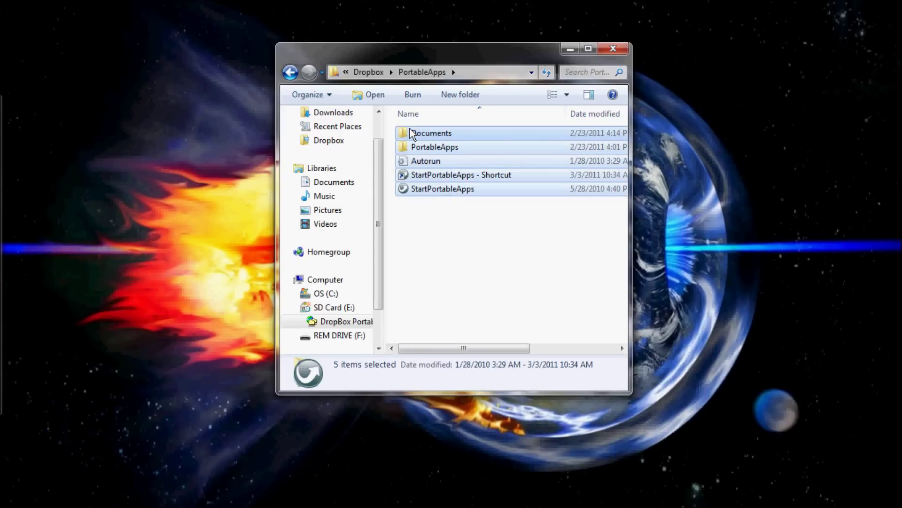
Step: Go back to the root of SD Card (E:), clear the shortcut selection, and close the folder window
click(292, 73)
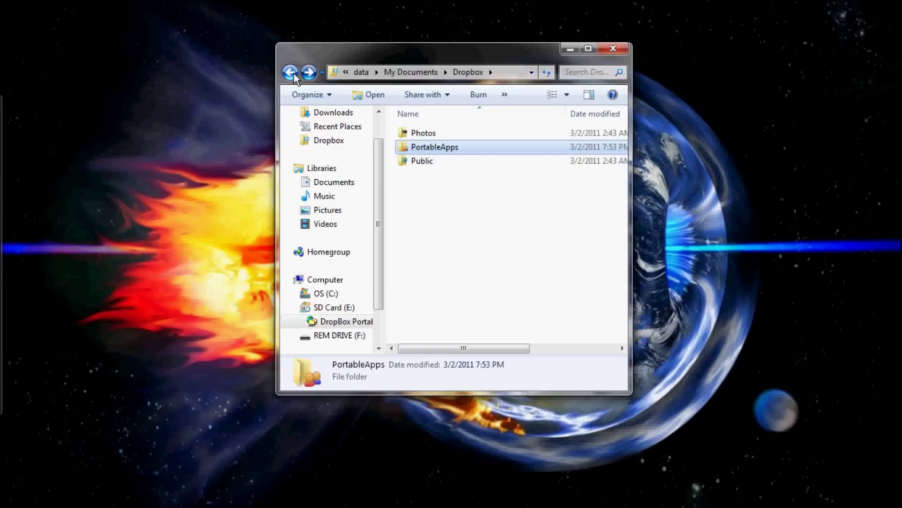
click(293, 73)
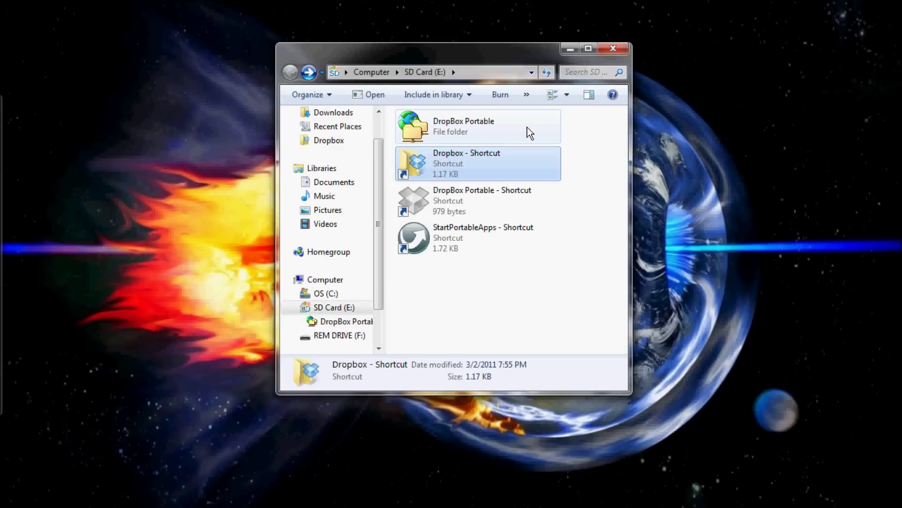
click(567, 286)
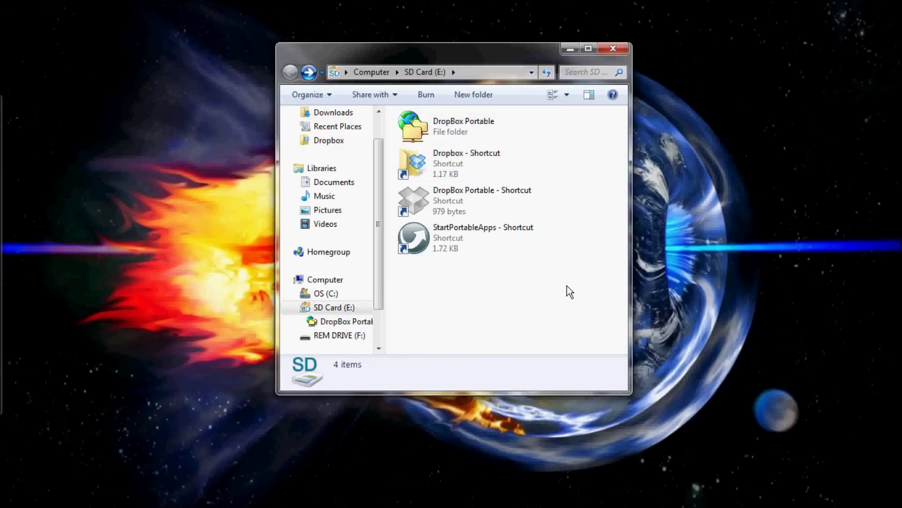
click(612, 49)
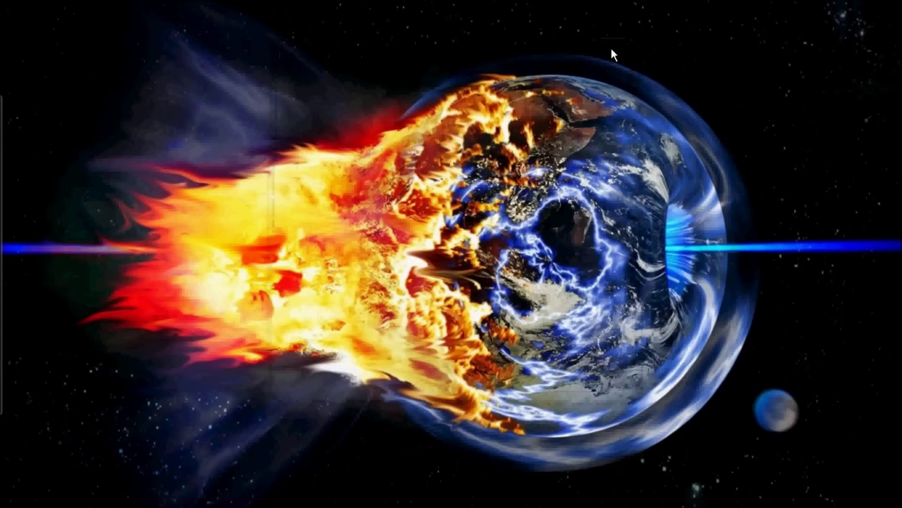